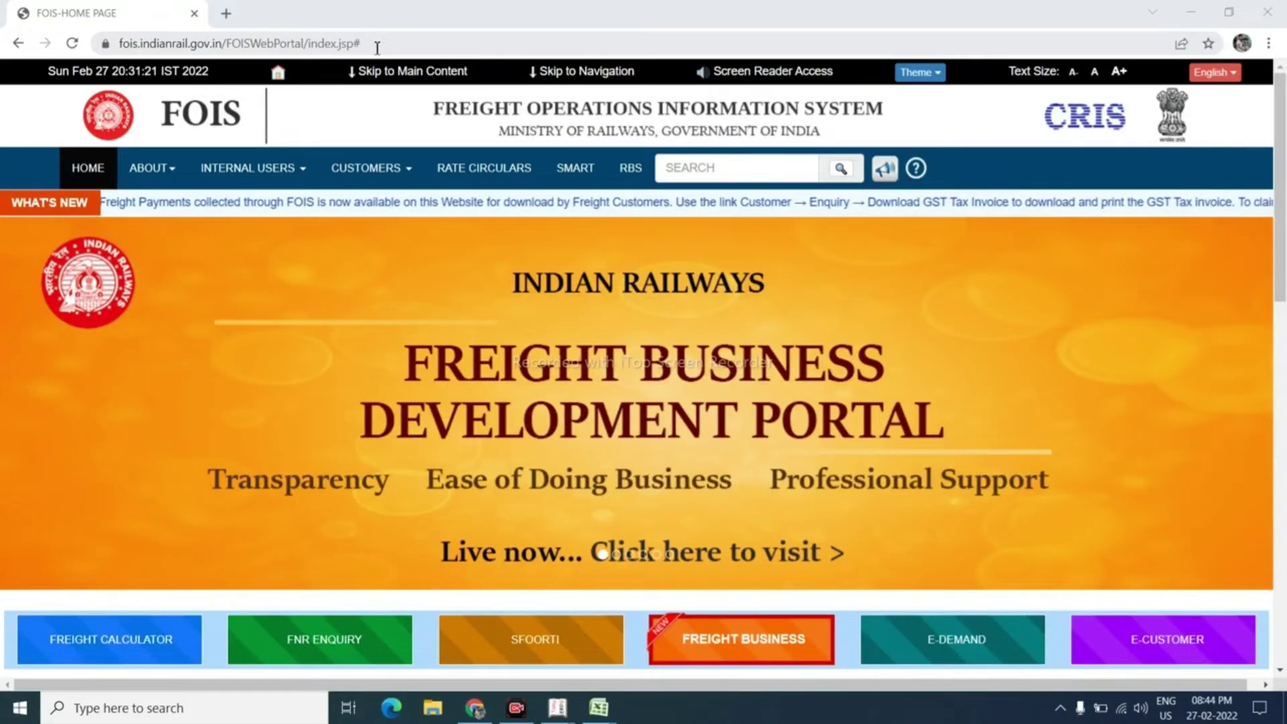
Step: Open the E-Demand login in a new tab, look over the New User Registration form, then go back
left_click(406, 171)
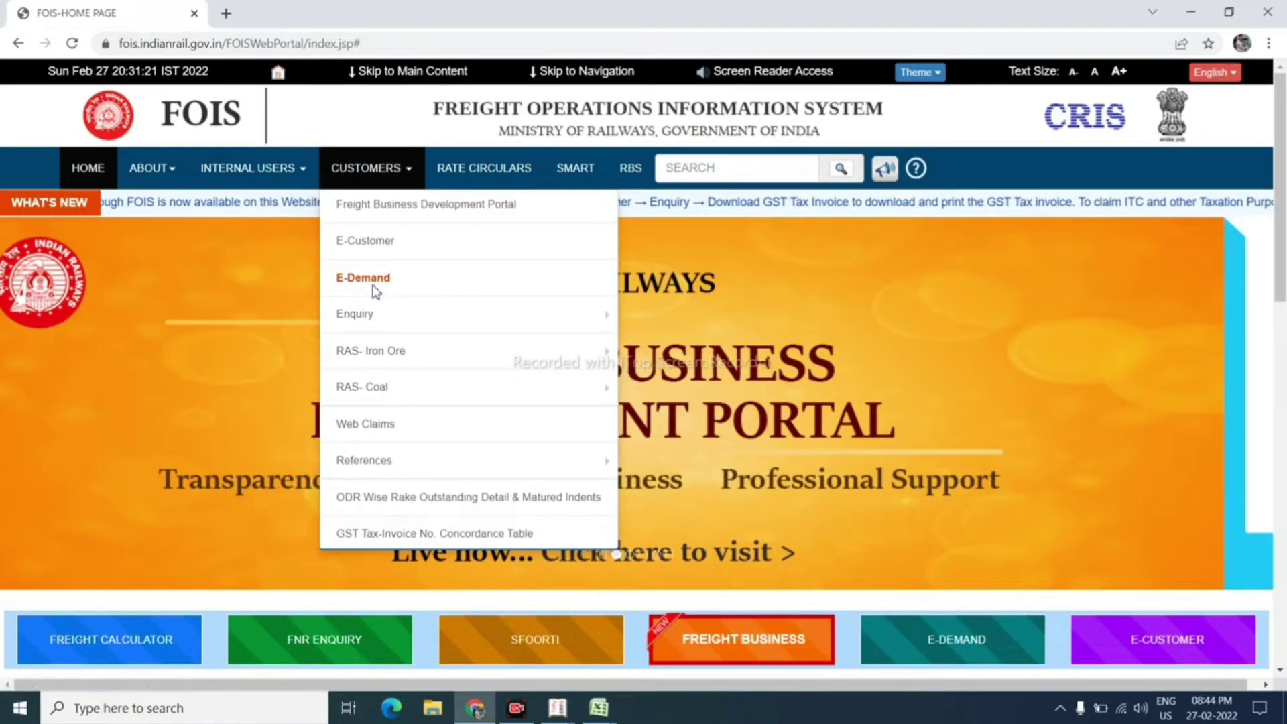
left_click(374, 285)
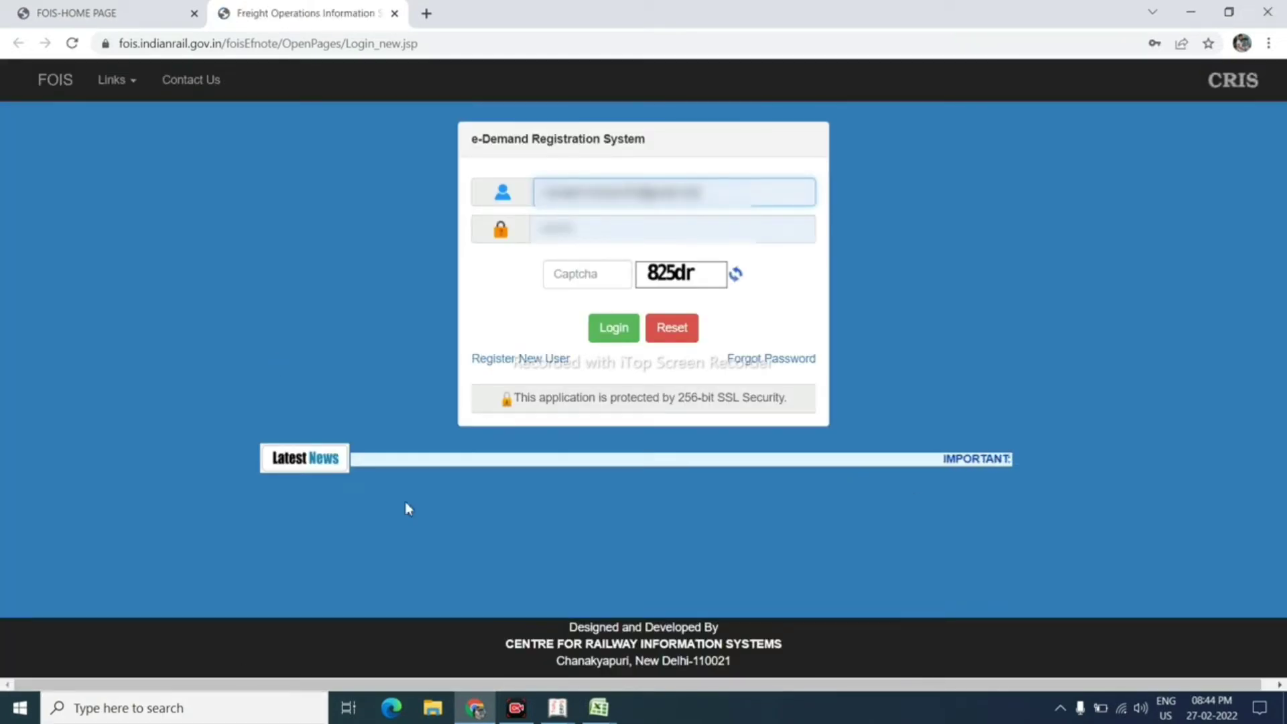
left_click(502, 361)
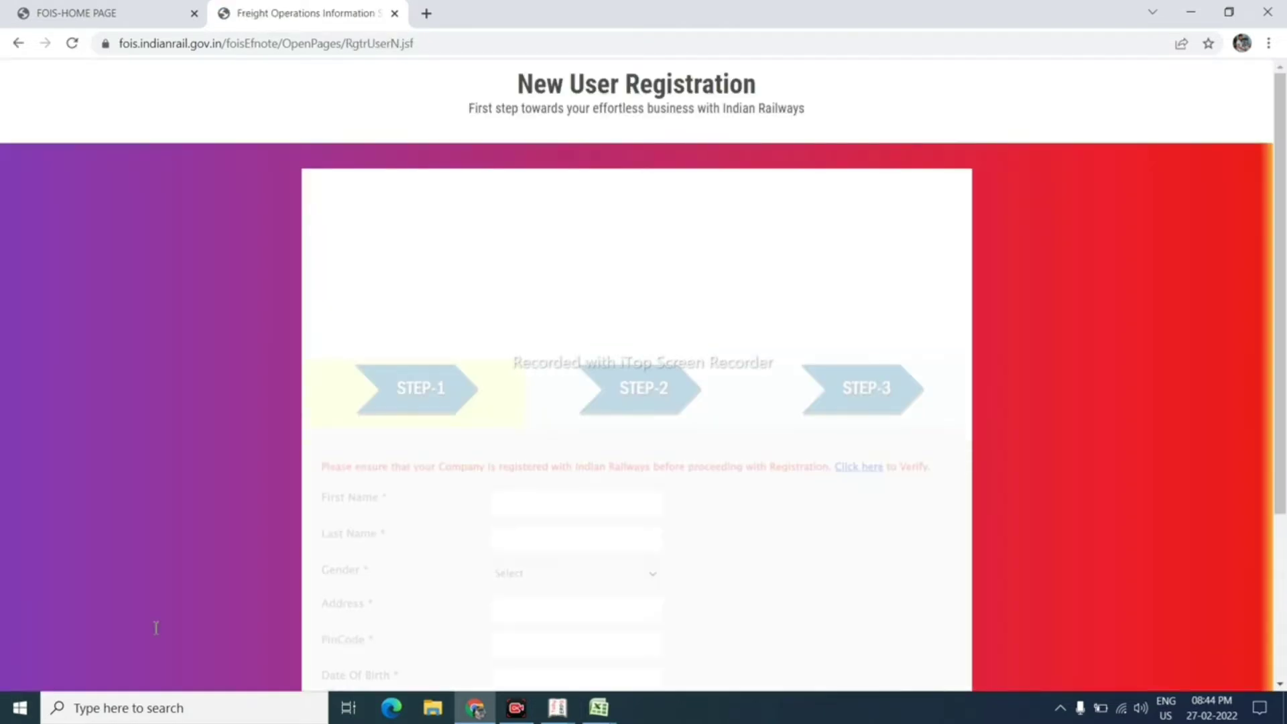
scroll(541, 581, "down", 1)
scroll(541, 570, "up", 1)
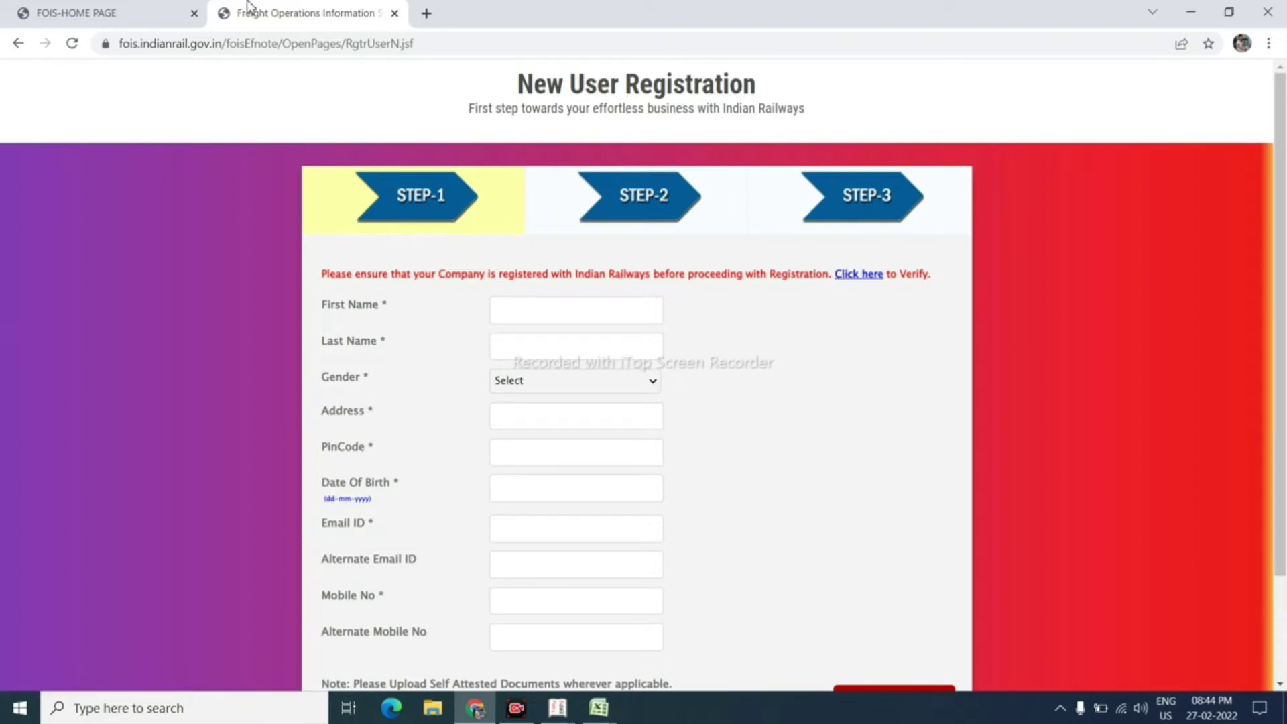
left_click(18, 44)
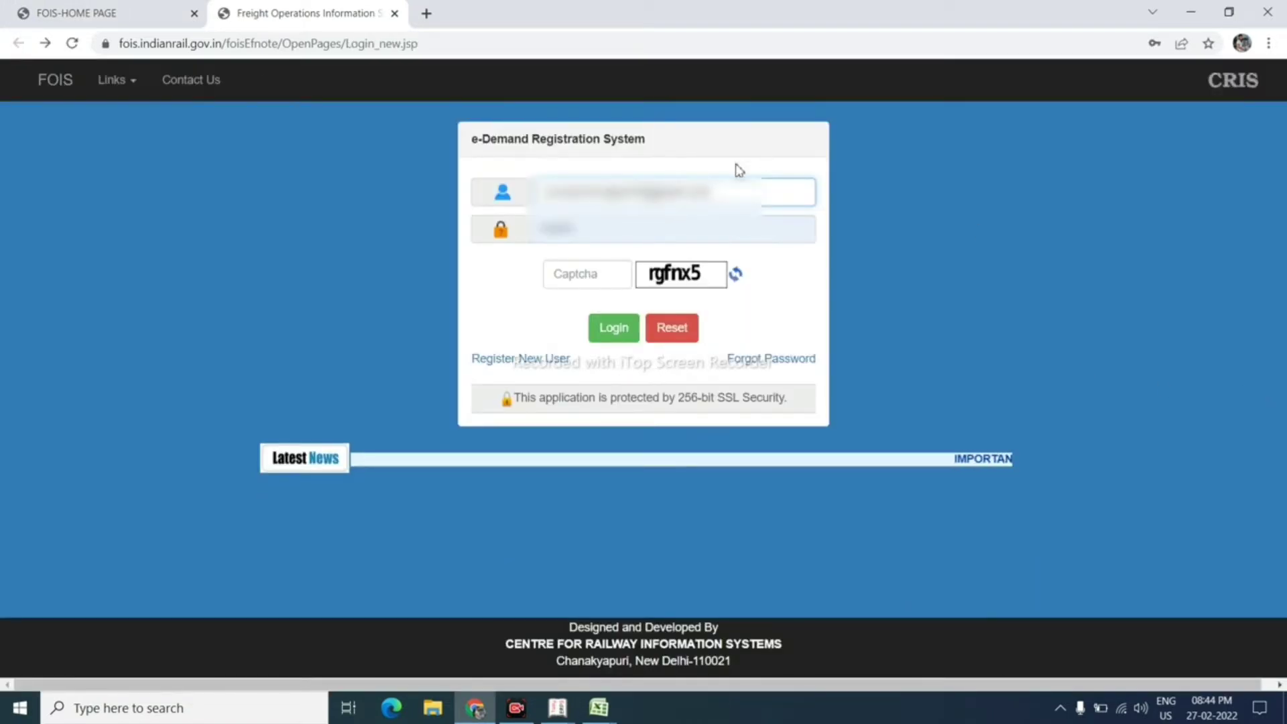
Step: Log in to e-Demand with the account's user ID, password and the displayed captcha
left_click(710, 194)
key("BackSpace")
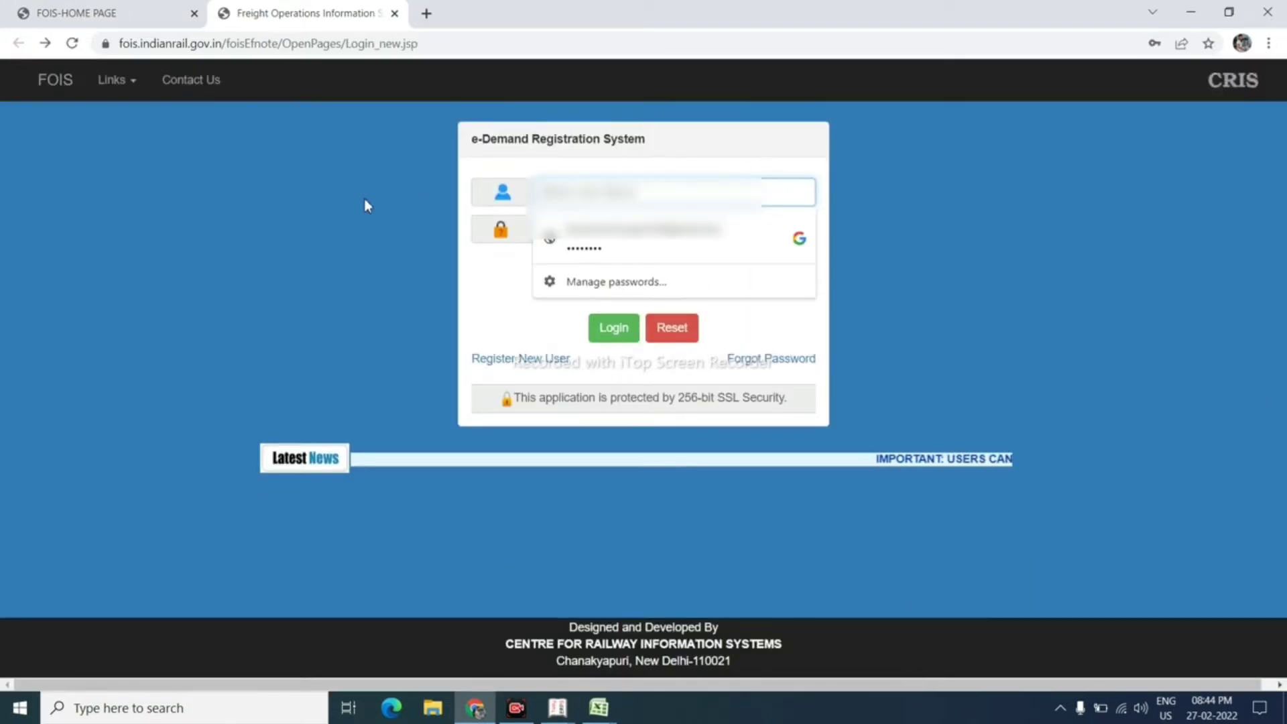
key("Down")
key("Return")
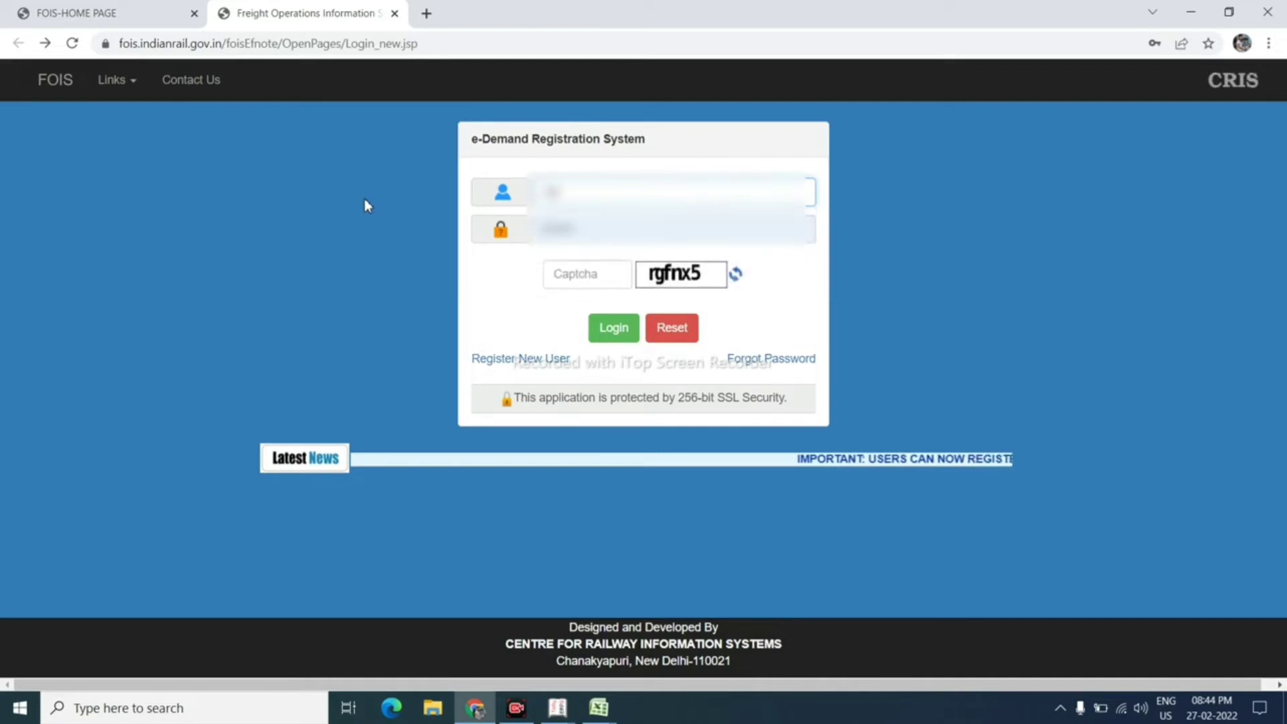
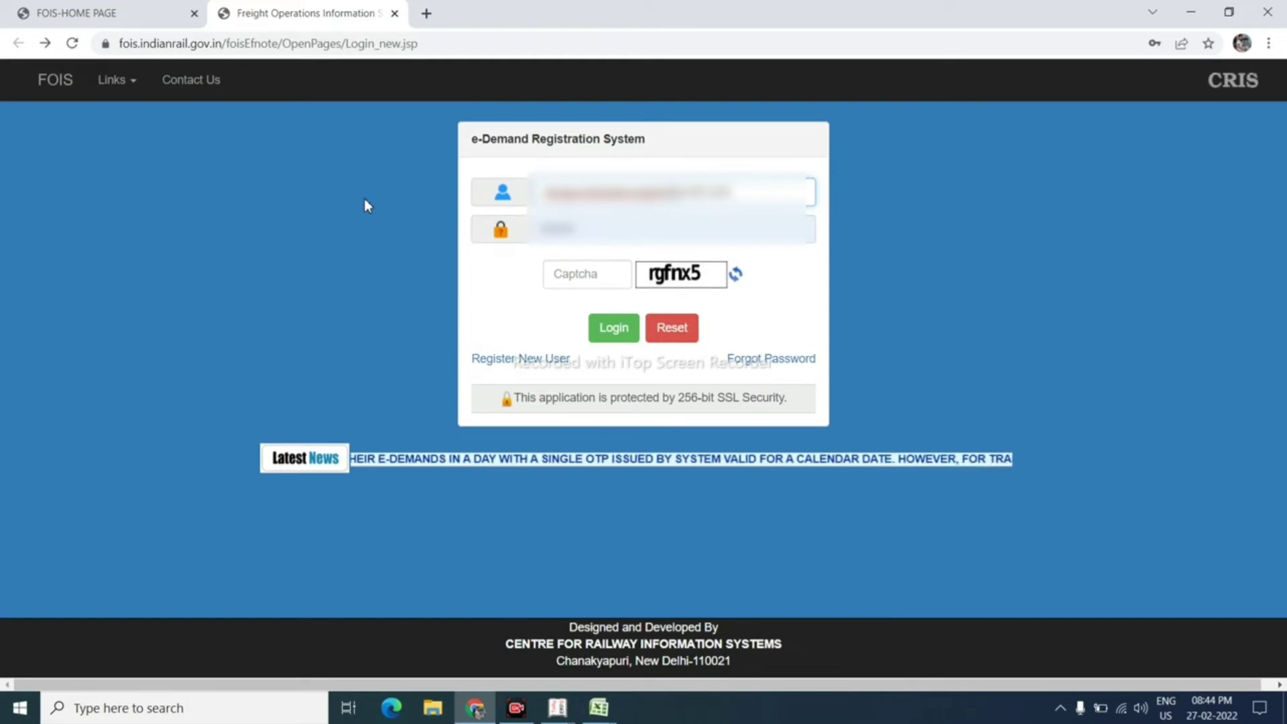
key("Tab")
key("BackSpace")
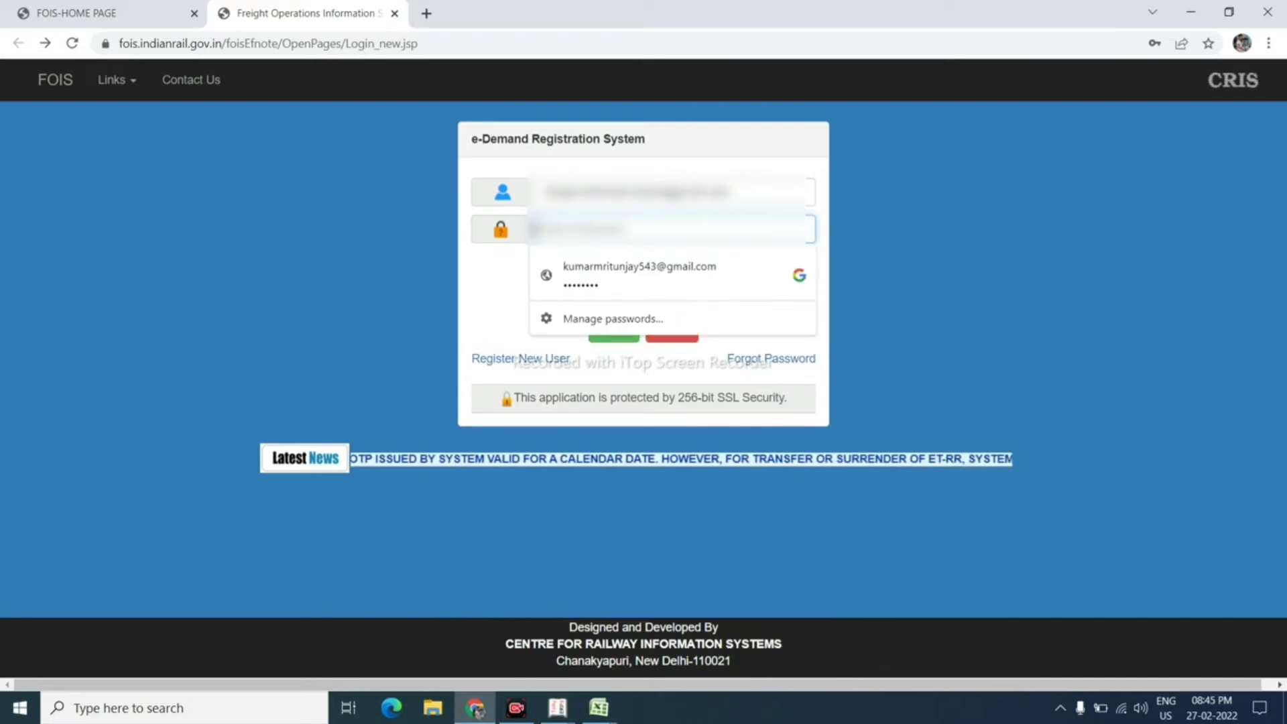
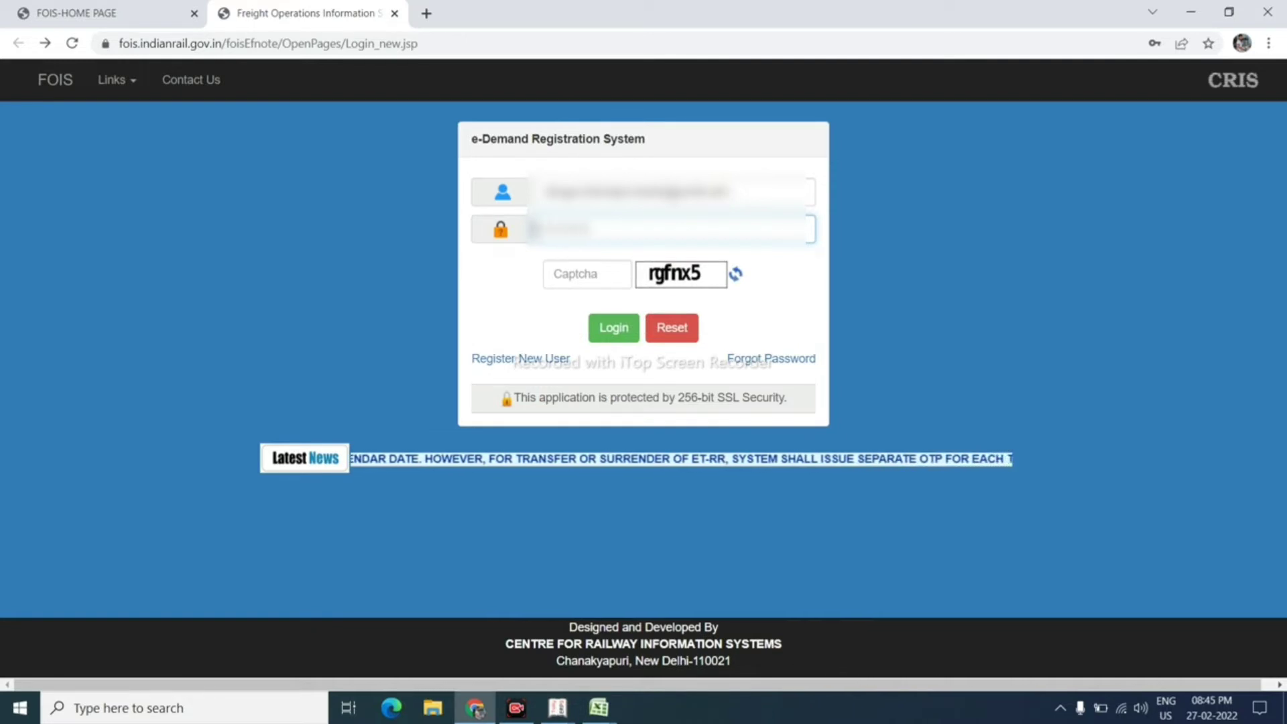
left_click(595, 271)
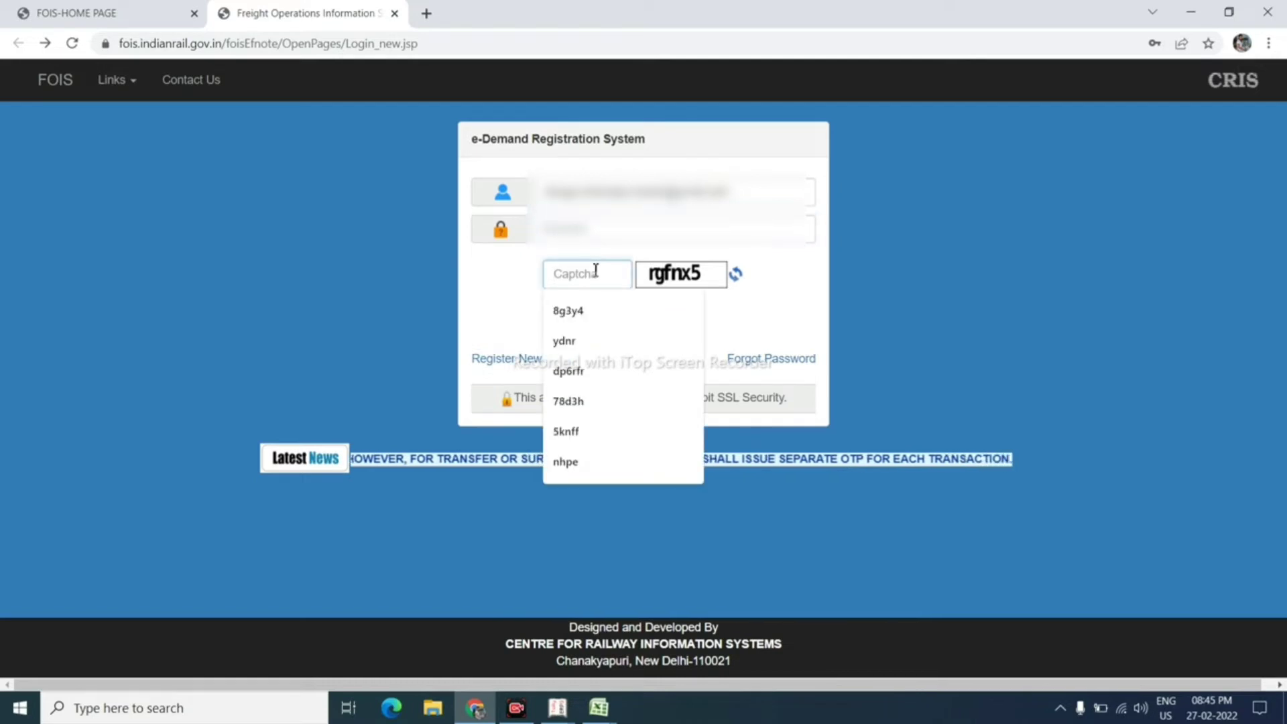
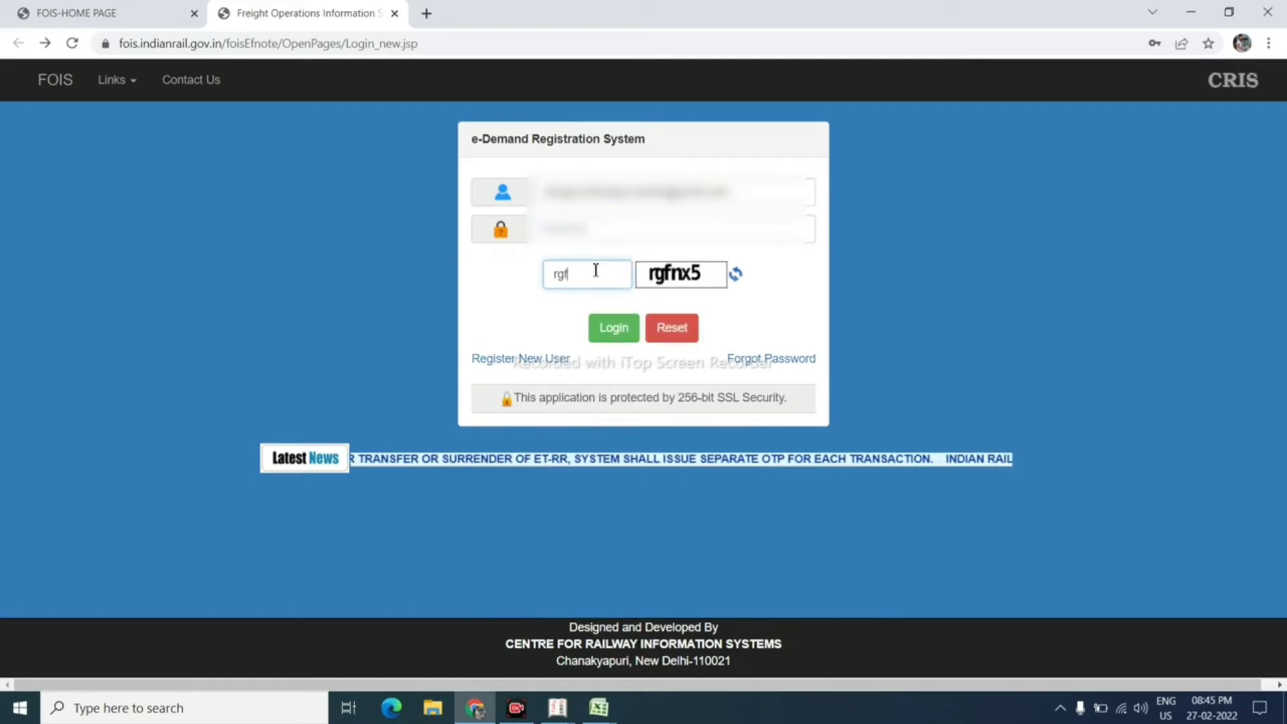
left_click(615, 334)
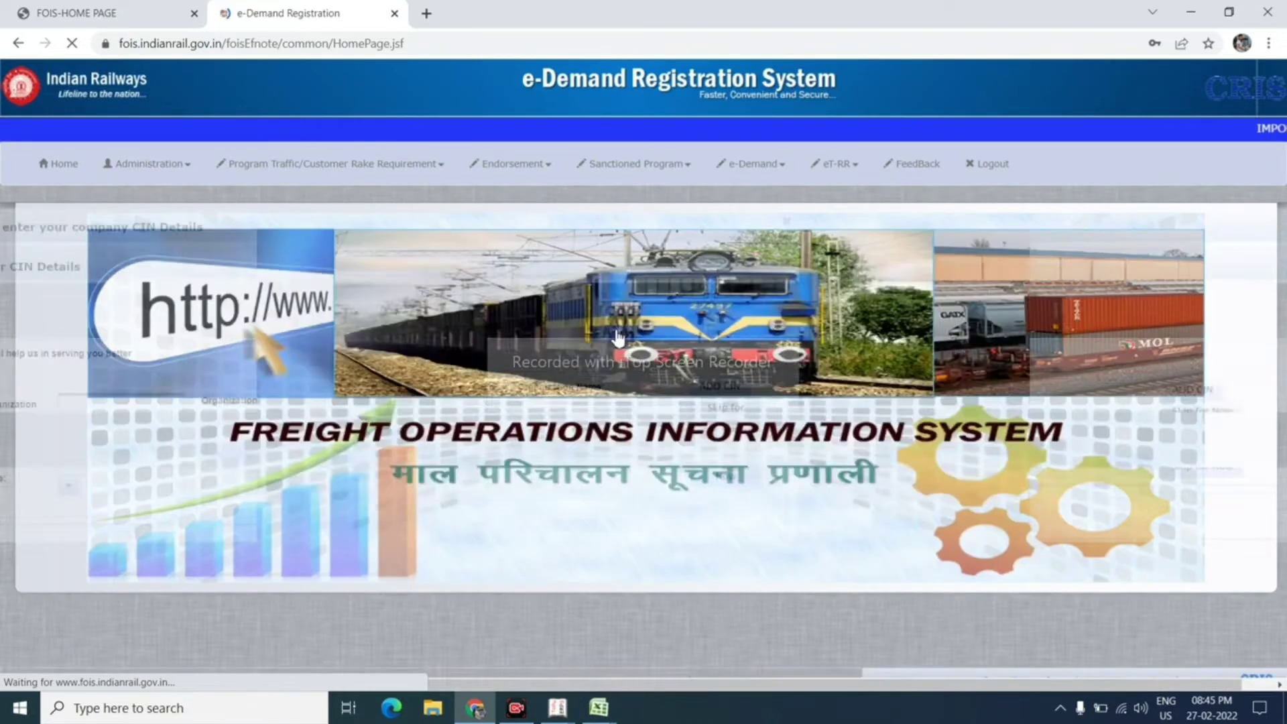
Step: Skip the company CIN prompt and go to e-Demand > Registration
left_click(1050, 395)
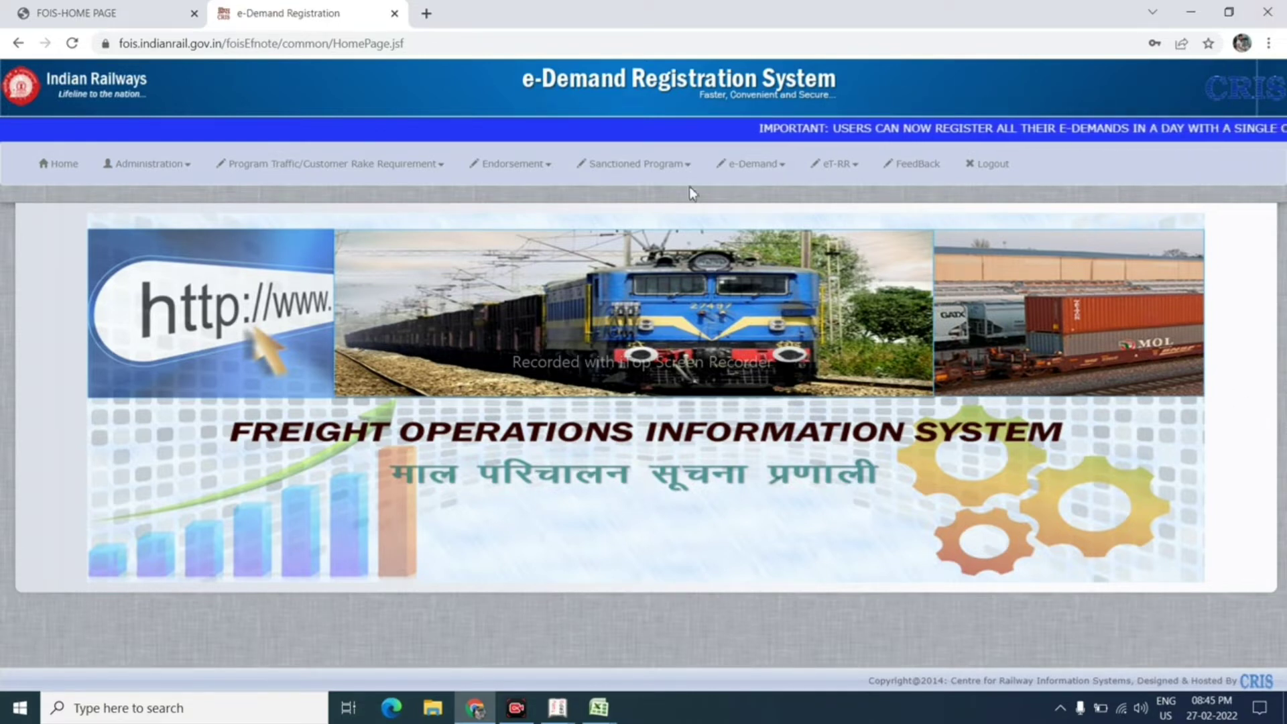
left_click(775, 168)
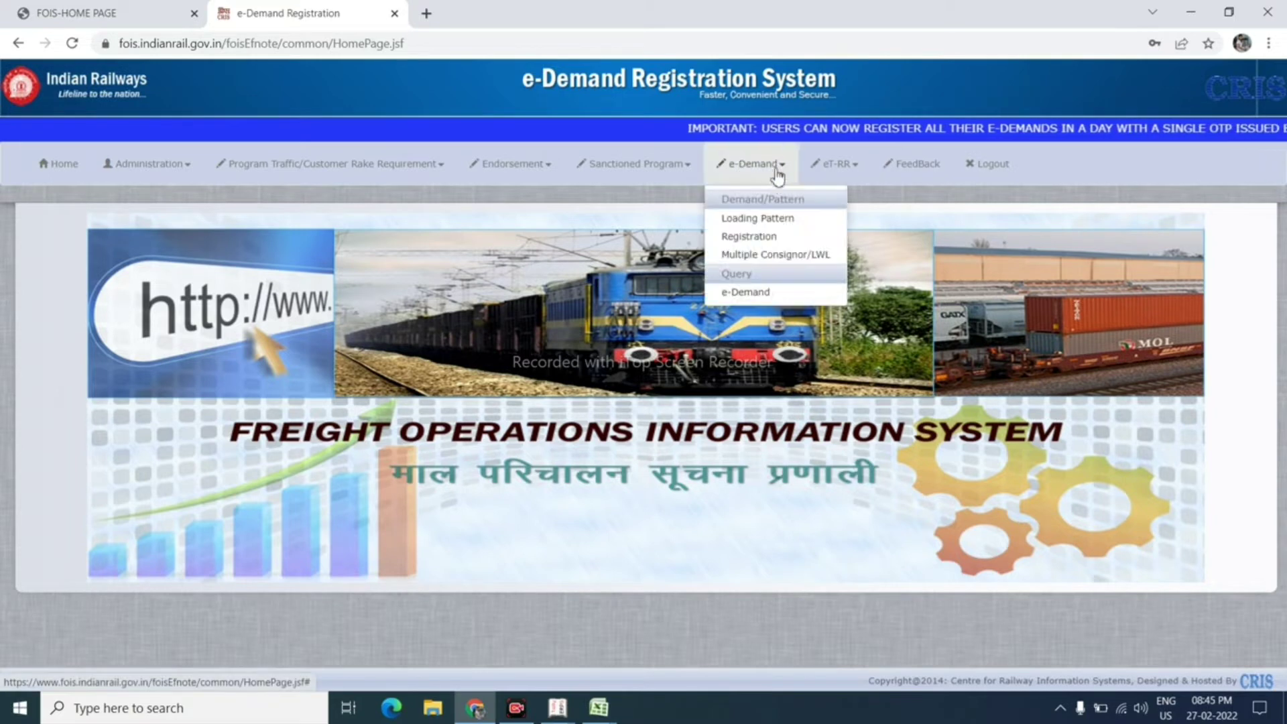
left_click(756, 246)
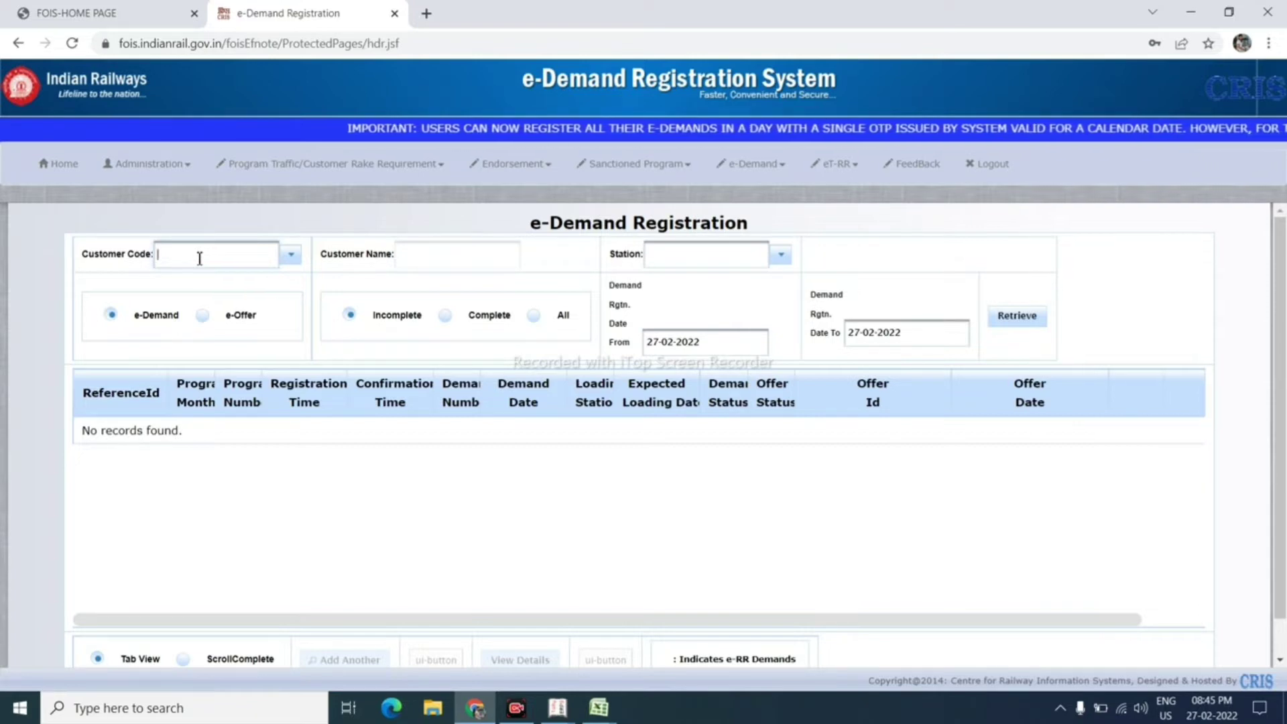
Step: Pick the customer code from the suggestions and set the station to (GSDD) Dumka
type("SA")
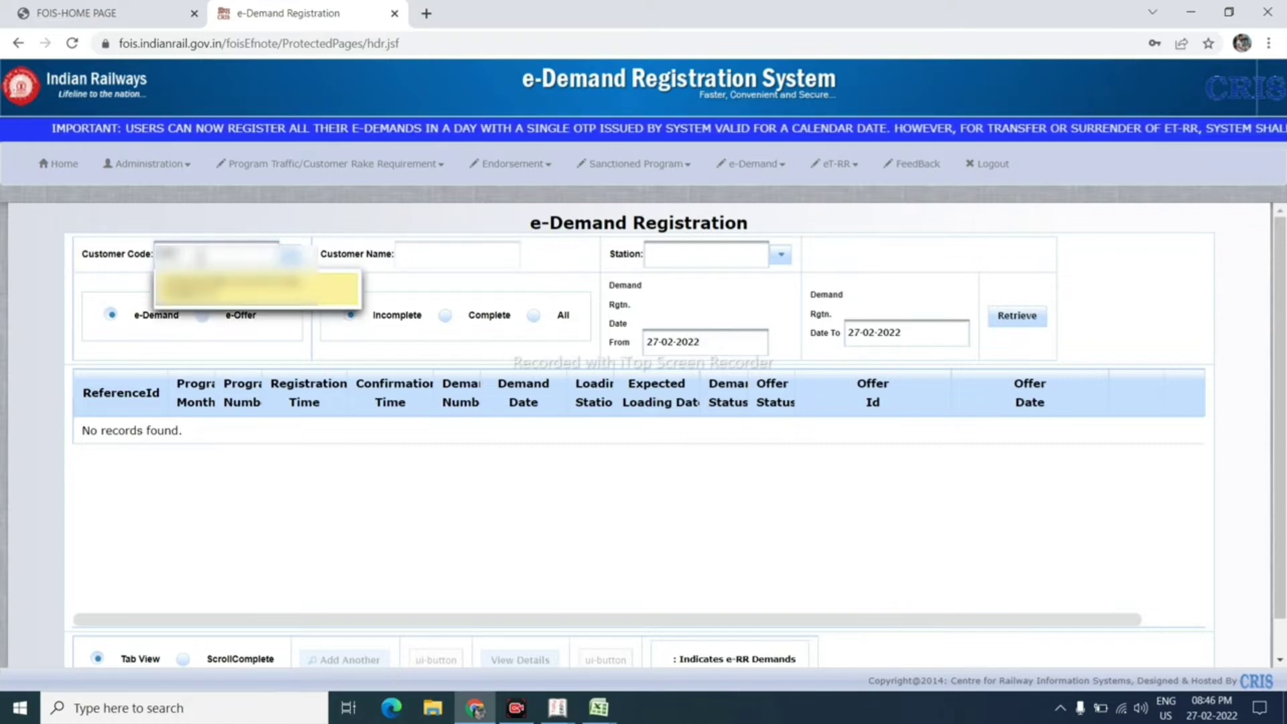
left_click(234, 295)
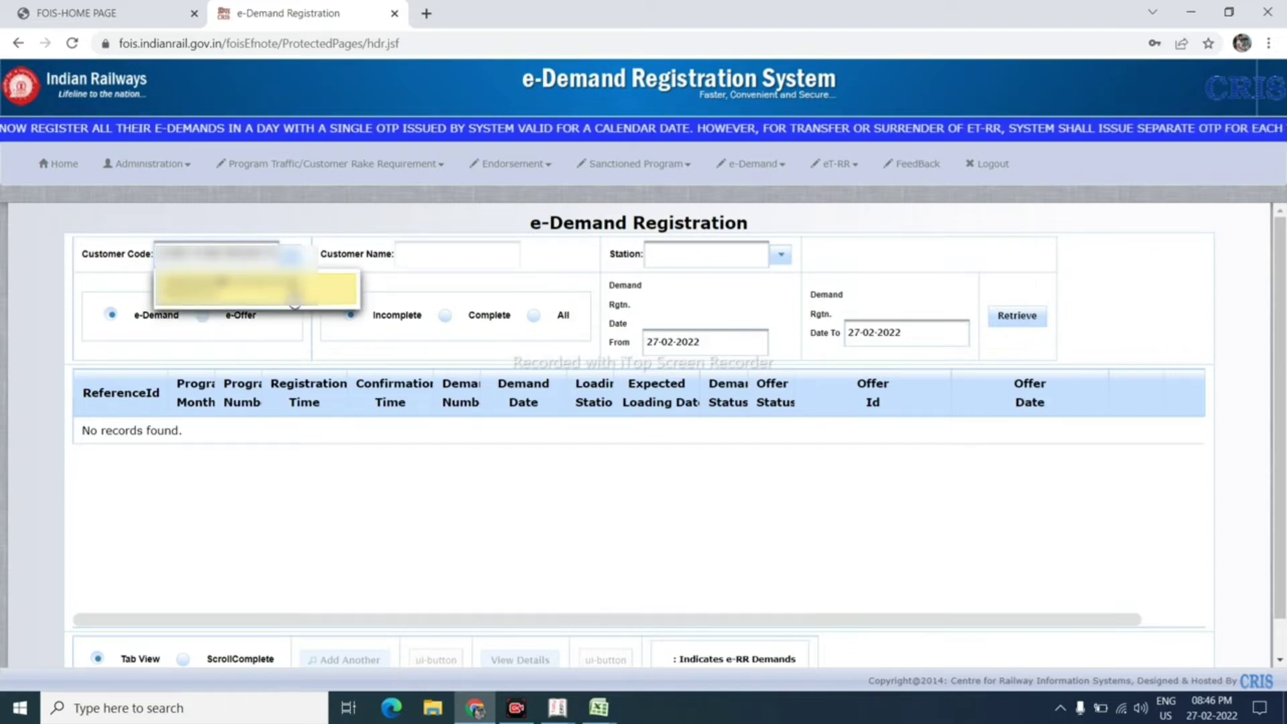
left_click(294, 300)
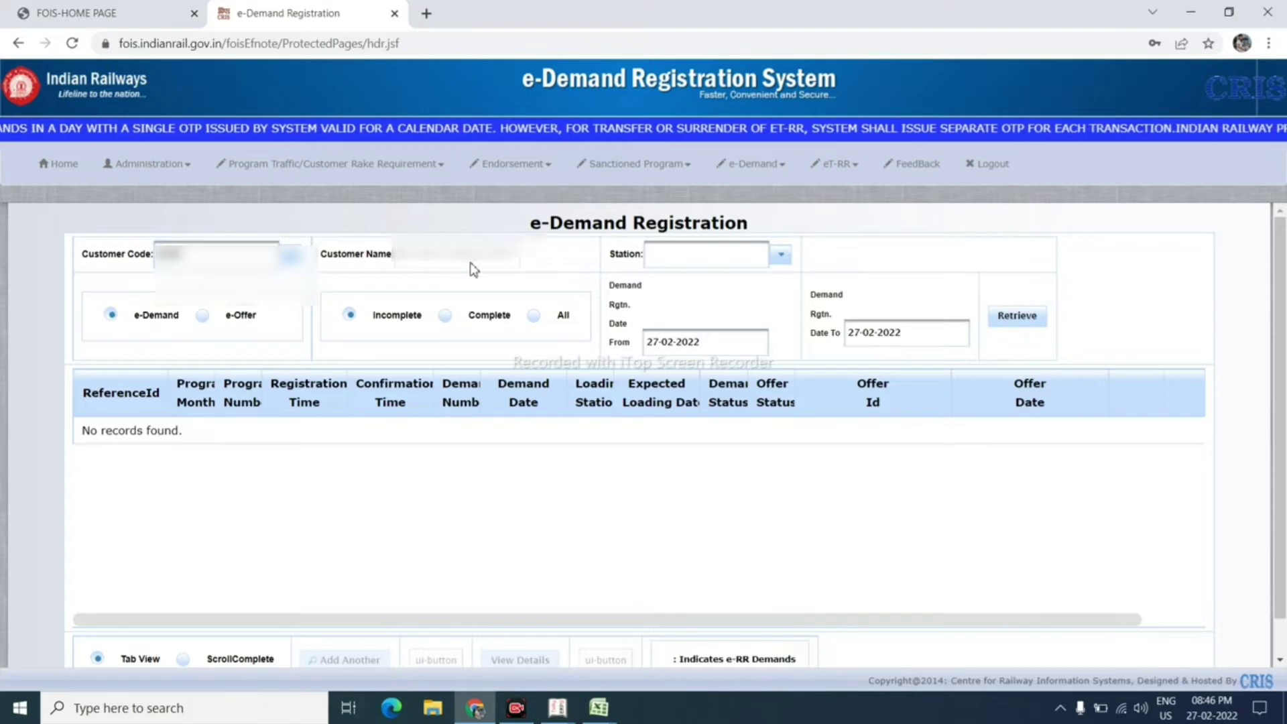
left_click(724, 256)
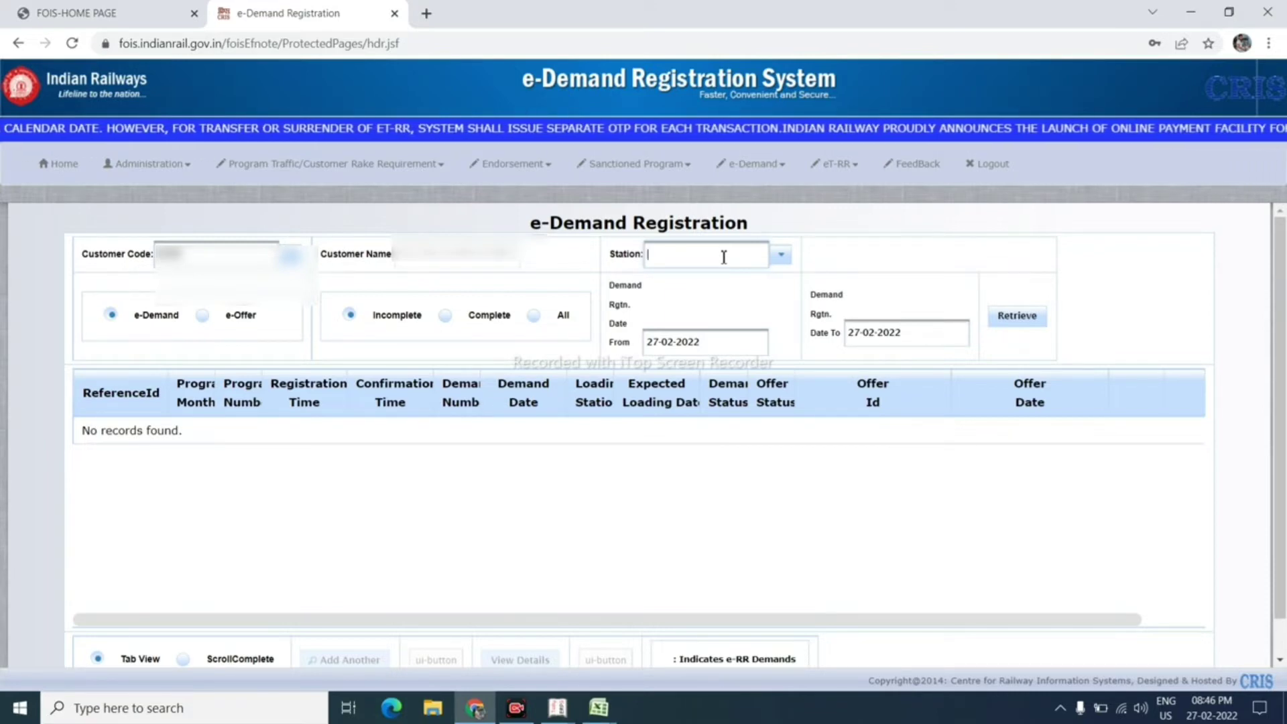
type("GSSD")
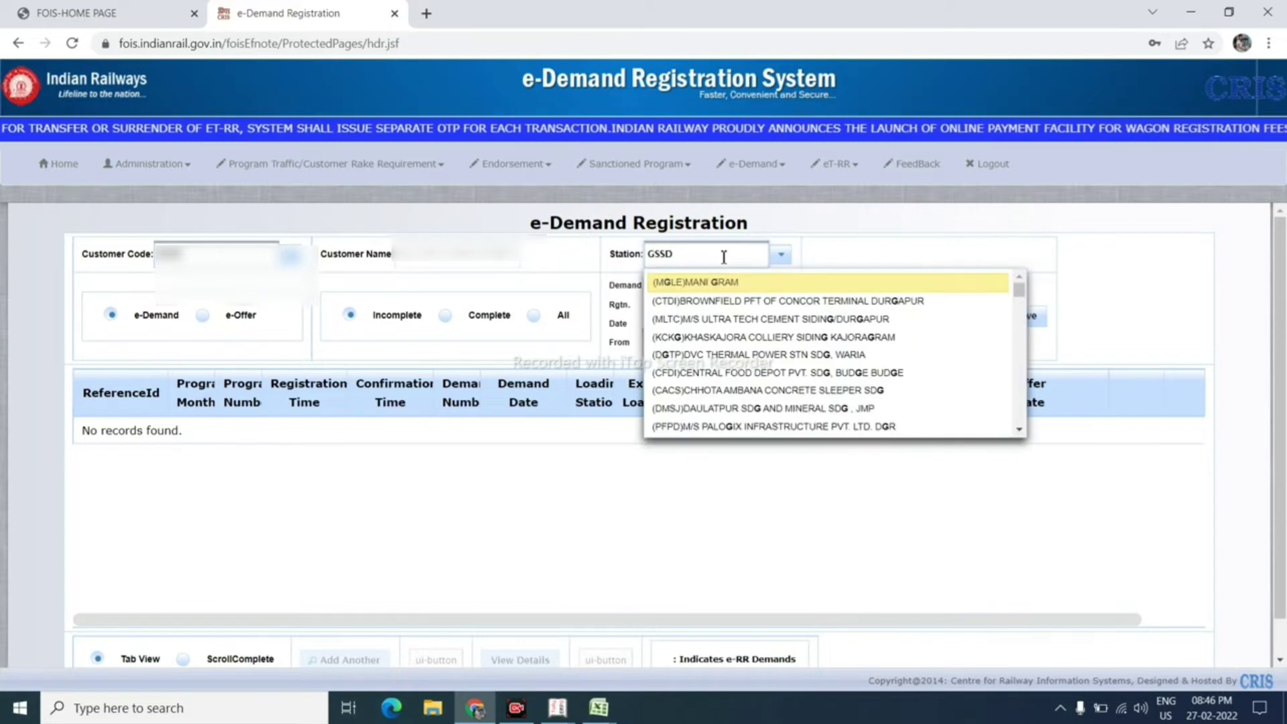
key("Escape")
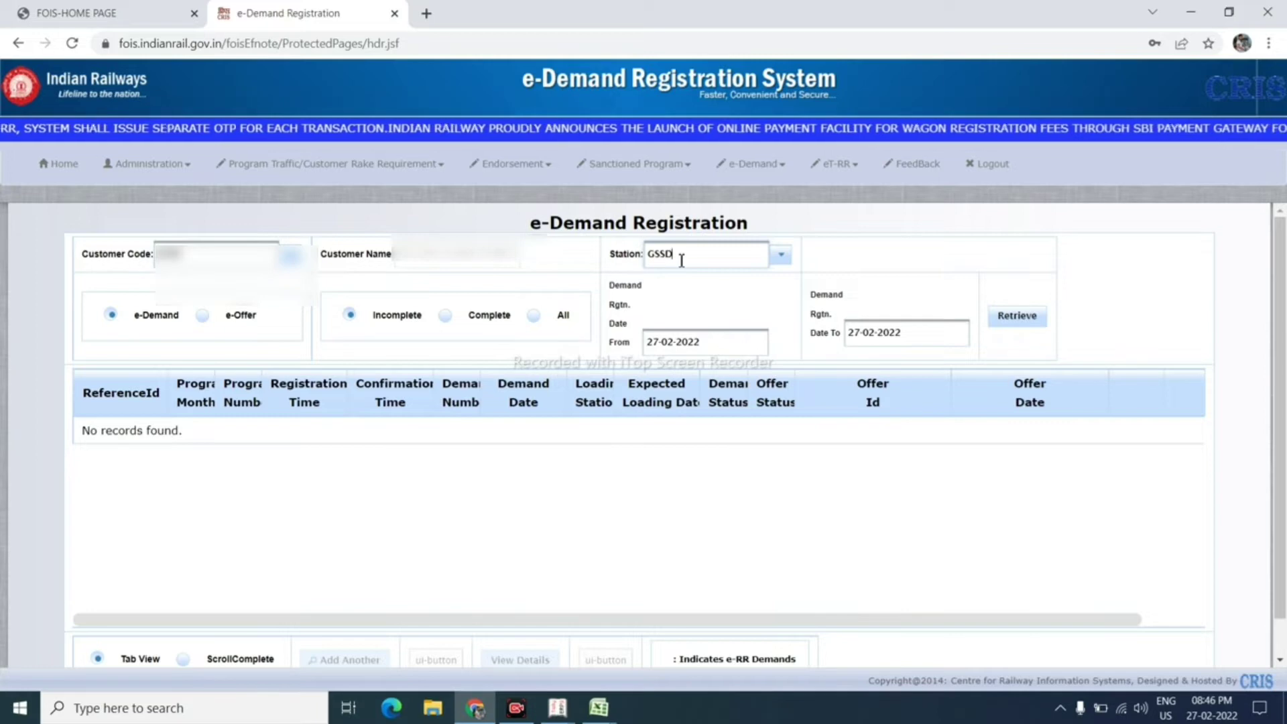
key("BackSpace")
key("BackSpace")
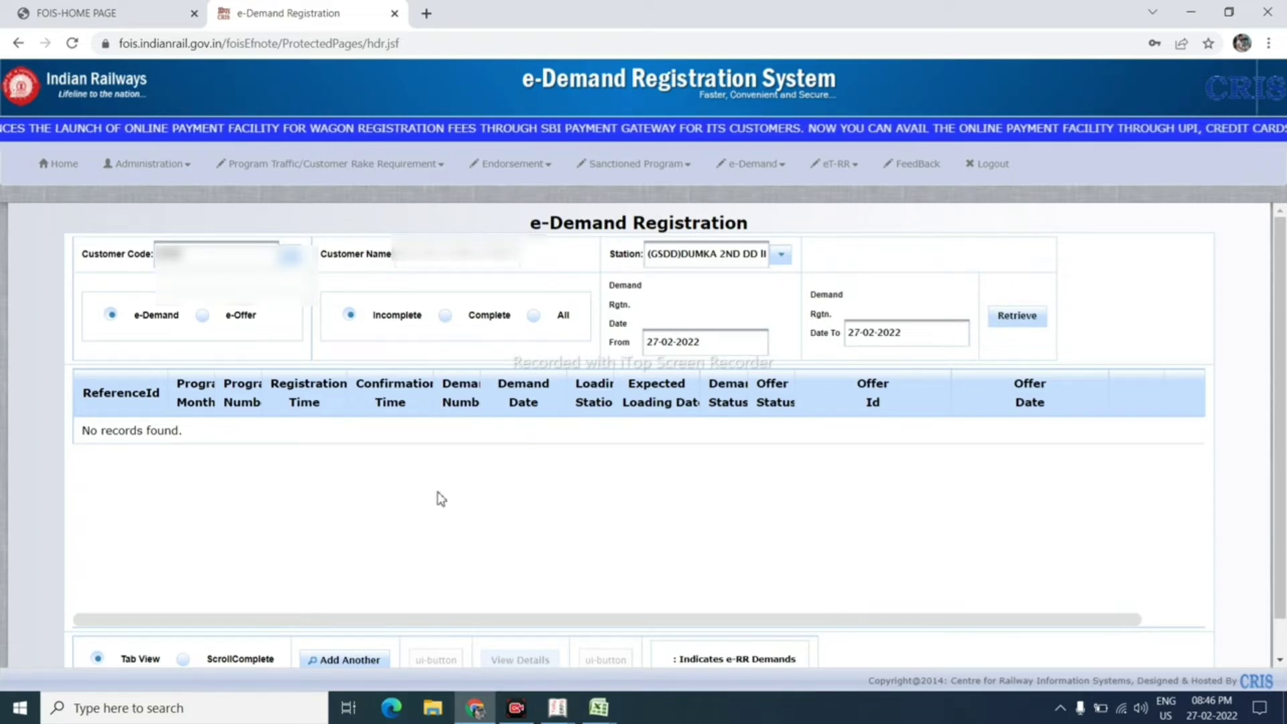
scroll(439, 499, "down", 1)
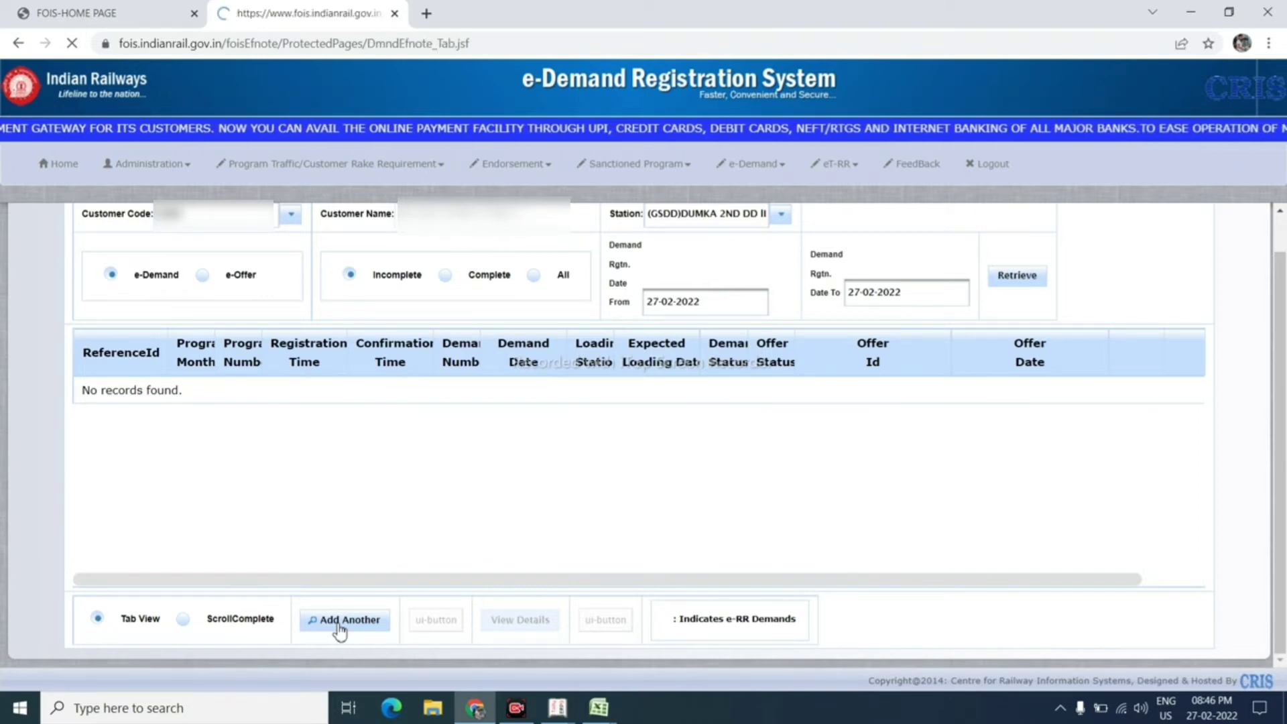
Step: Start a new e-Demand and set Rake/Mini Rake/Piecemeal to (R)RAKE
left_click(339, 625)
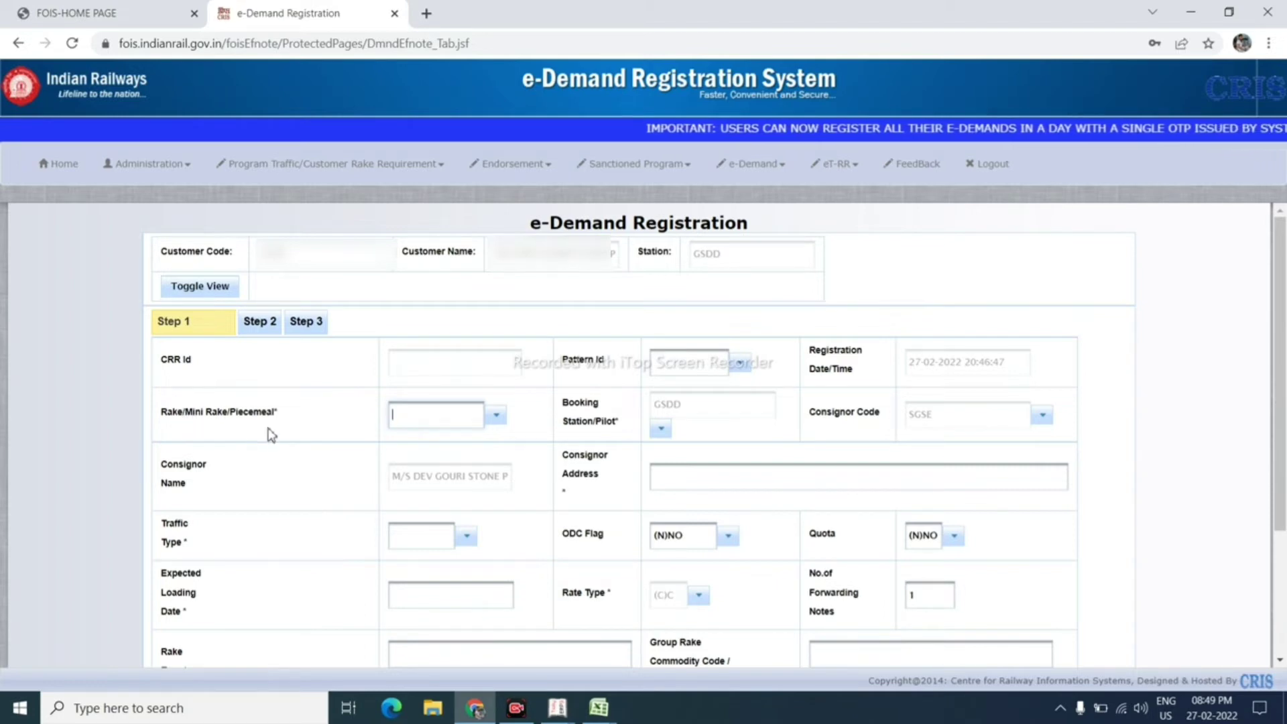
type("R")
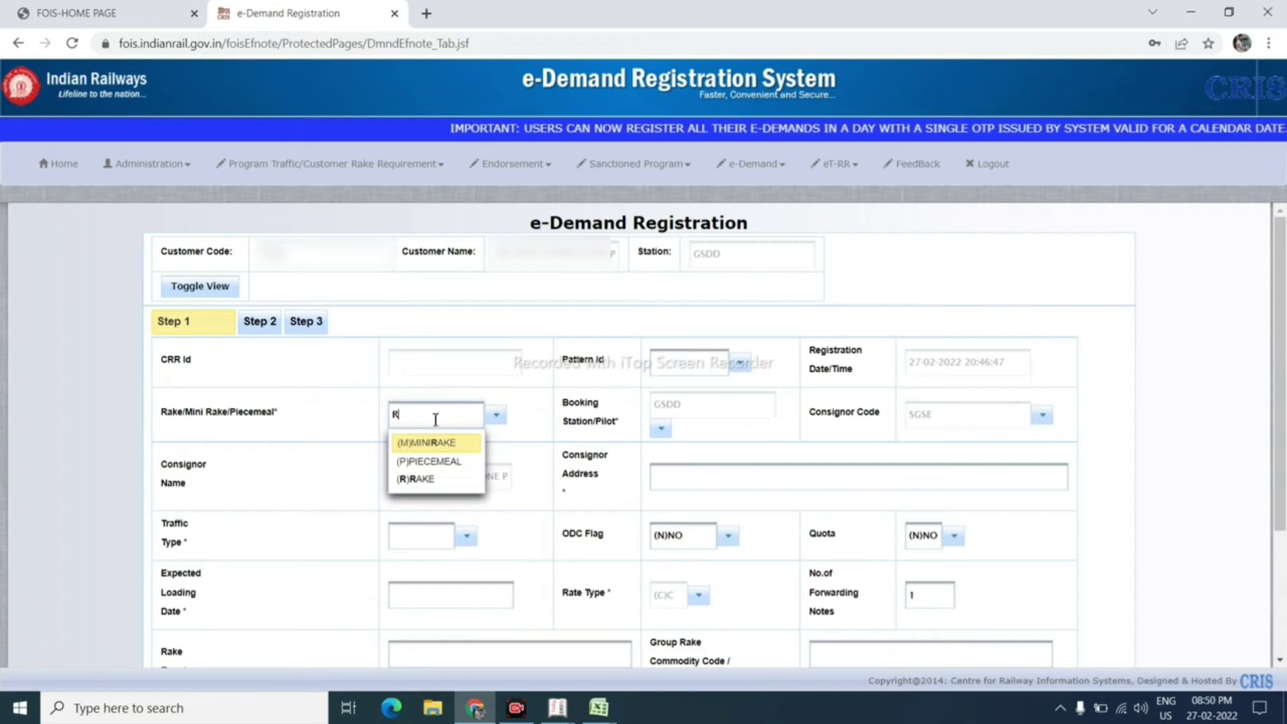
left_click(432, 487)
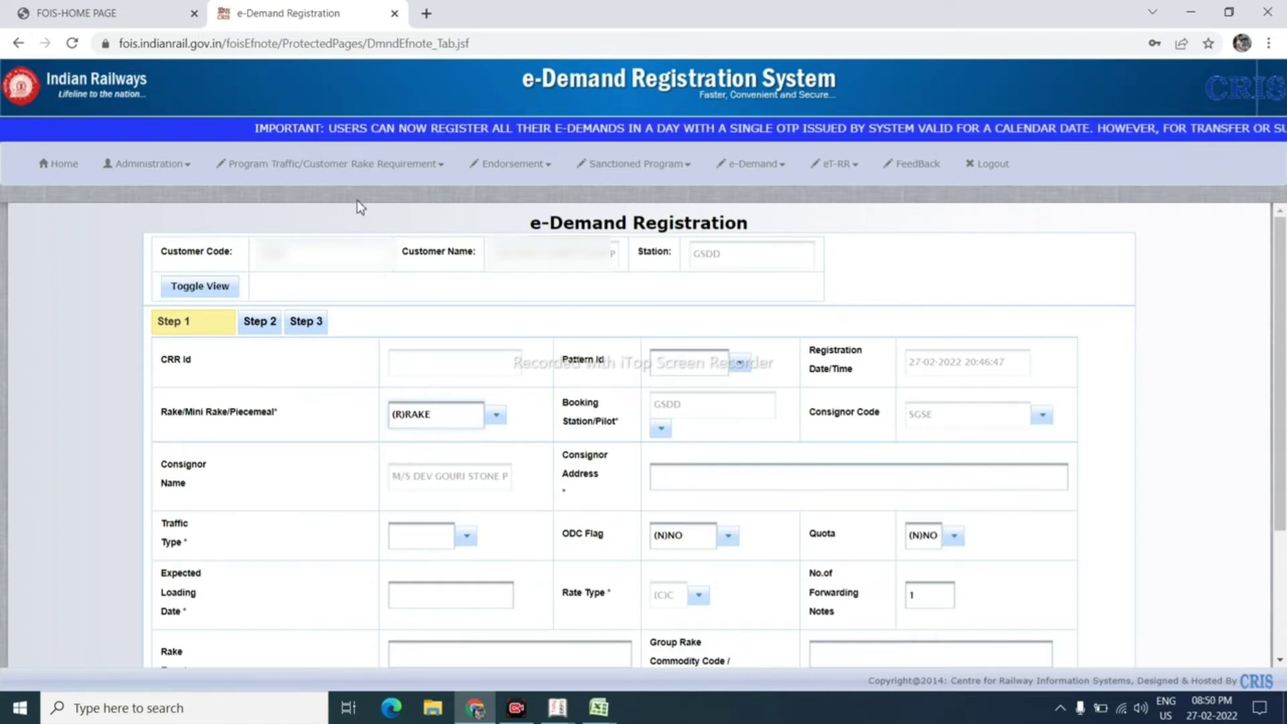
left_click(187, 169)
Step: Copy the registered address from Personal Information and paste it into Consignor Address
right_click(169, 218)
key("Escape")
left_click(217, 227)
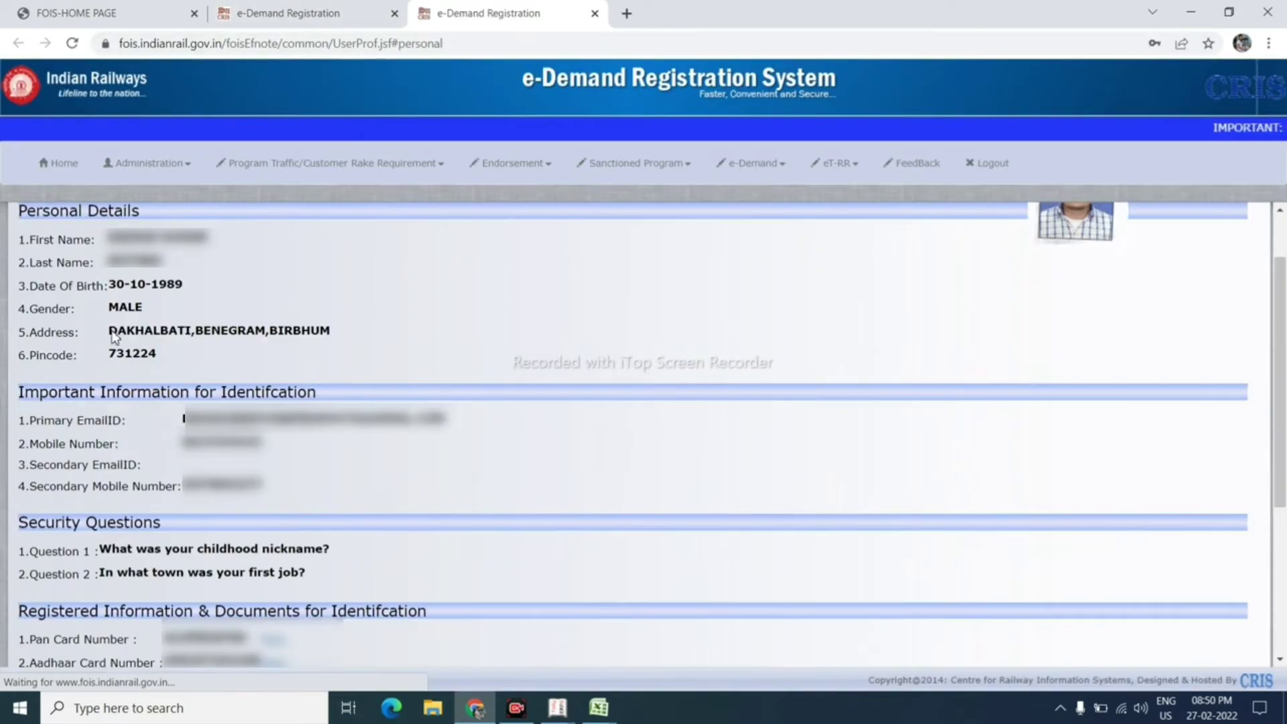
left_click_drag(110, 331, 329, 334)
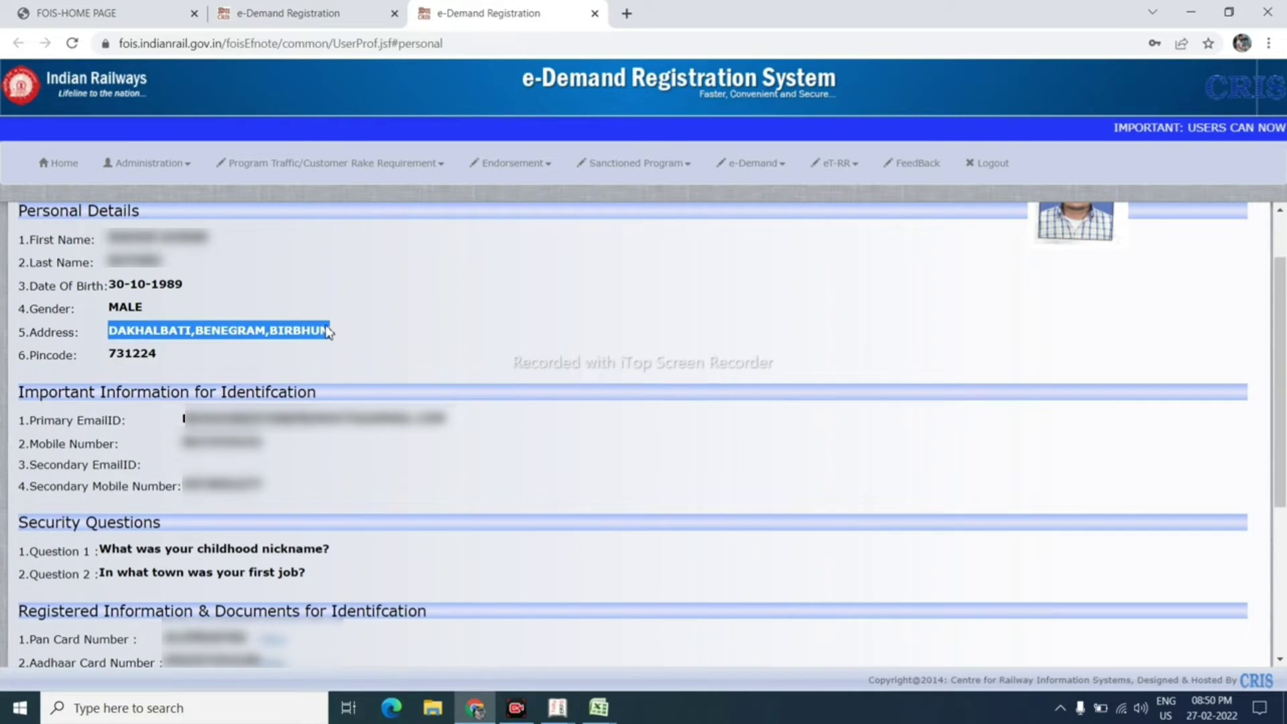
right_click(328, 333)
left_click(362, 337)
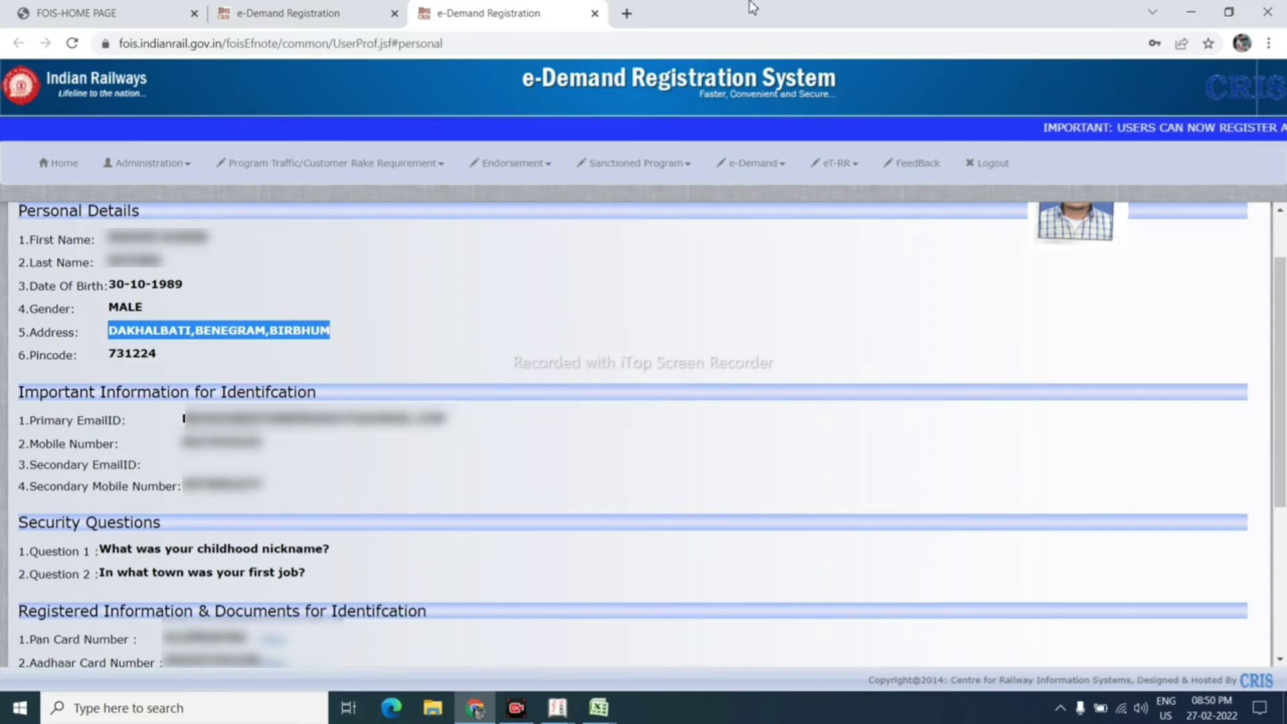
left_click(595, 14)
left_click(712, 478)
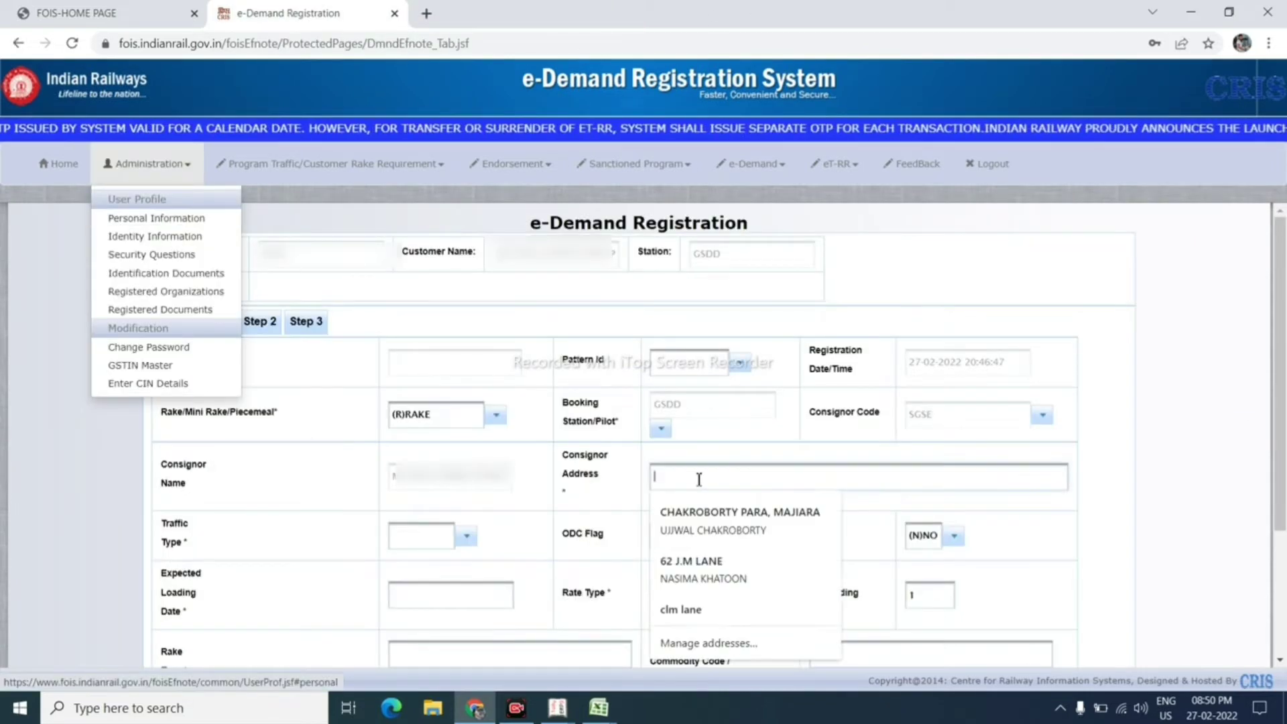
right_click(715, 482)
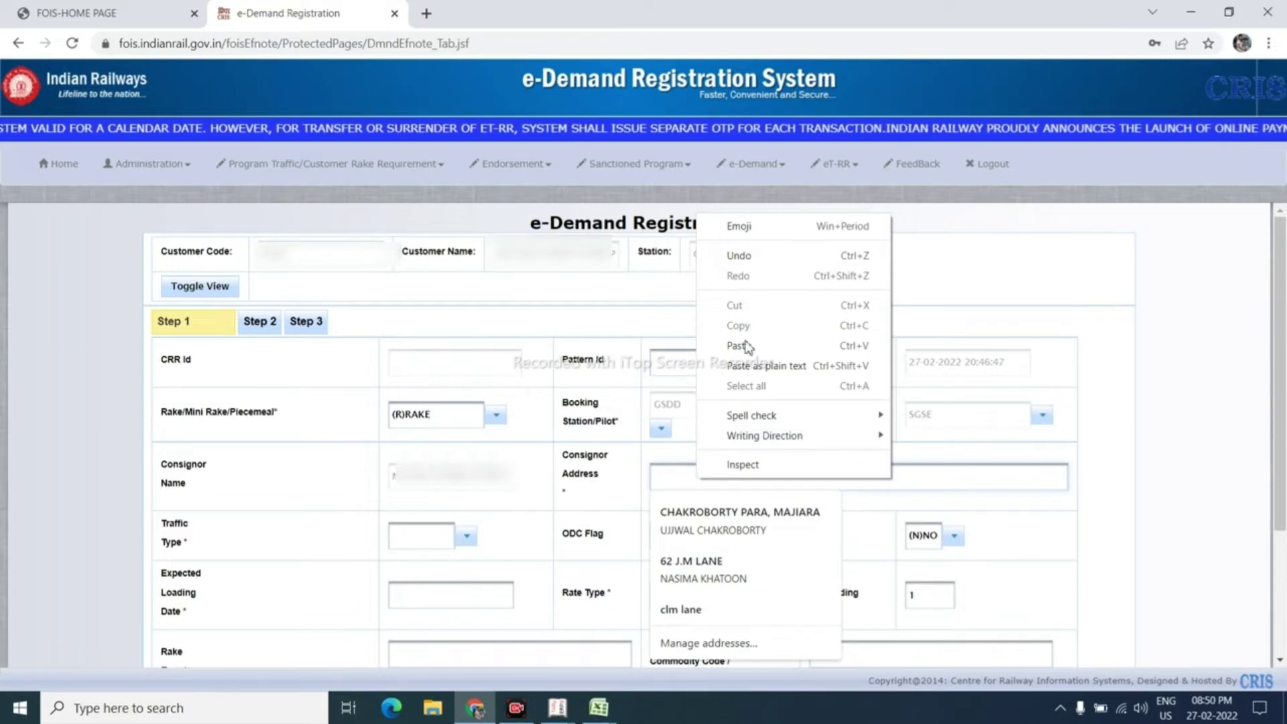
left_click(744, 363)
left_click(419, 535)
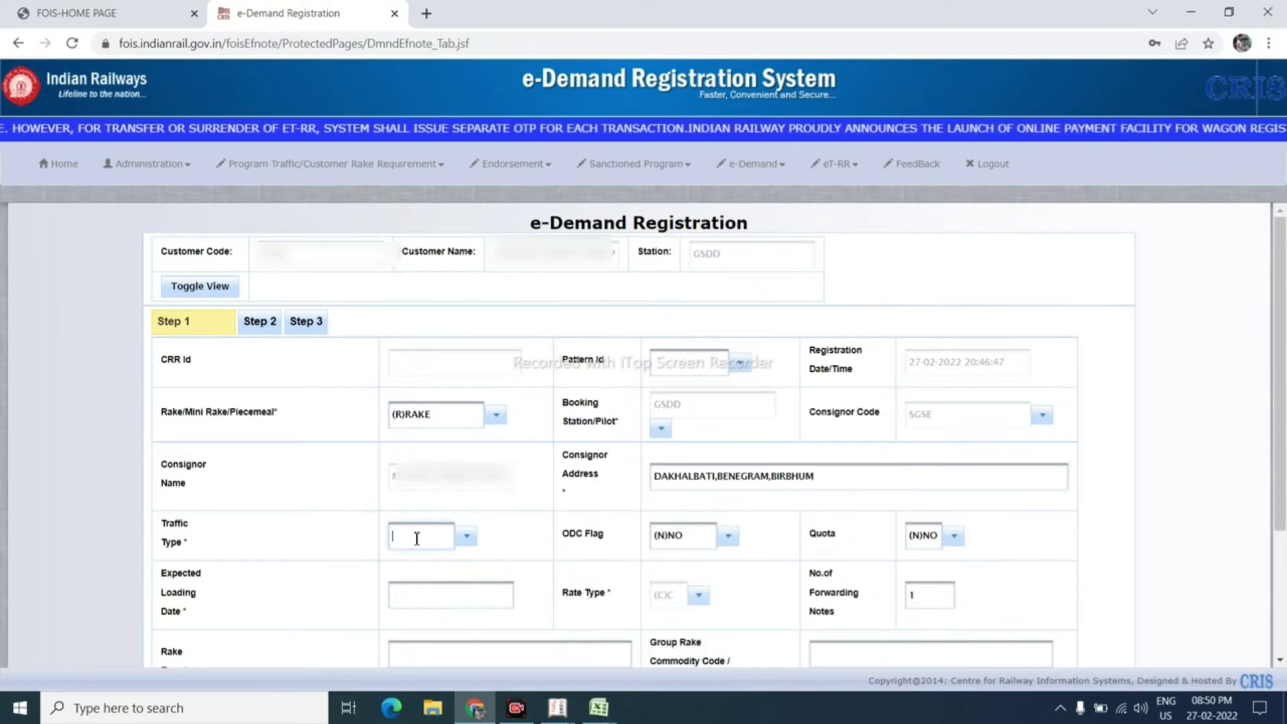
Step: Set Traffic Type to (GG)GENERAL GOODS and Expected Loading Date to 07-03-2022
left_click(465, 538)
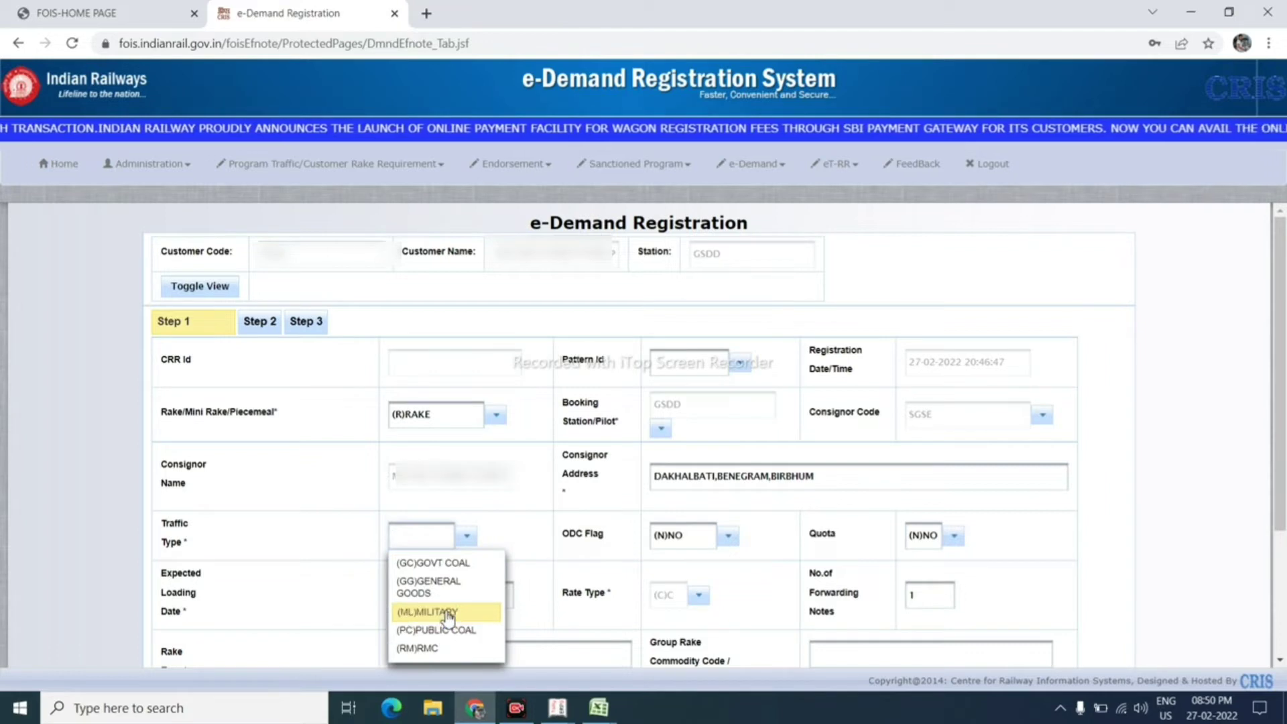
left_click(452, 586)
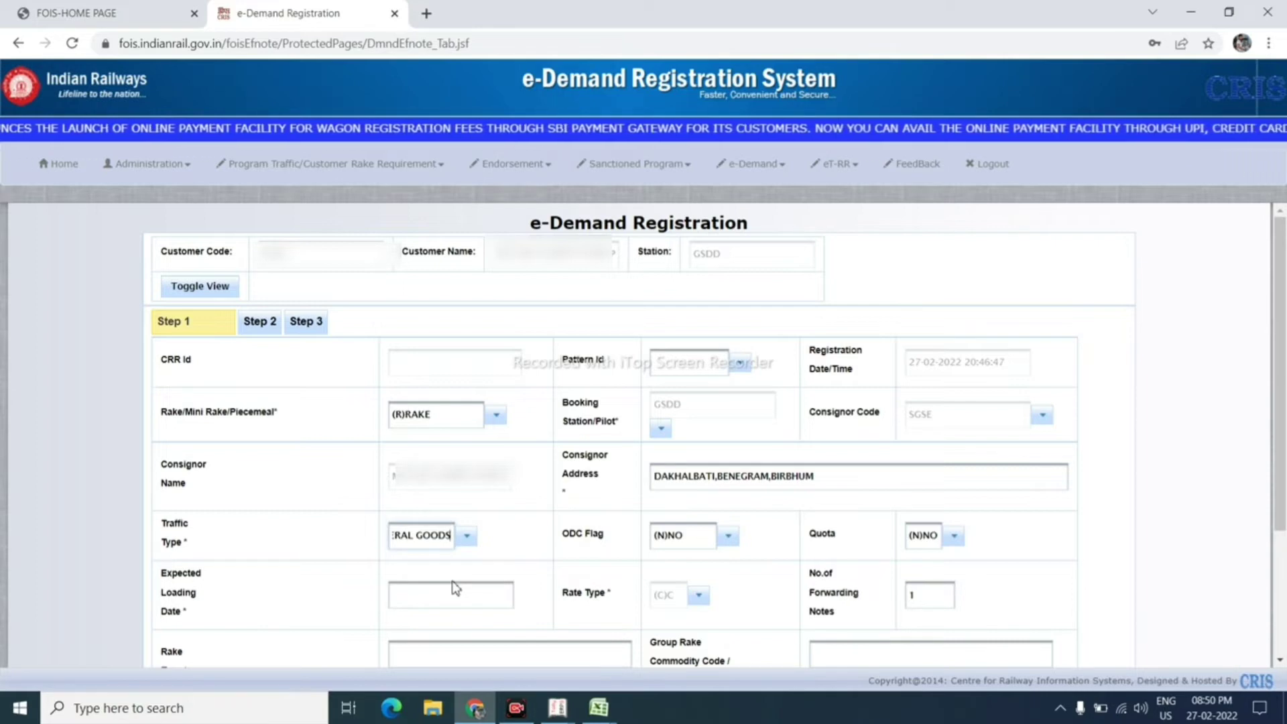
scroll(451, 596, "down", 1)
left_click(432, 515)
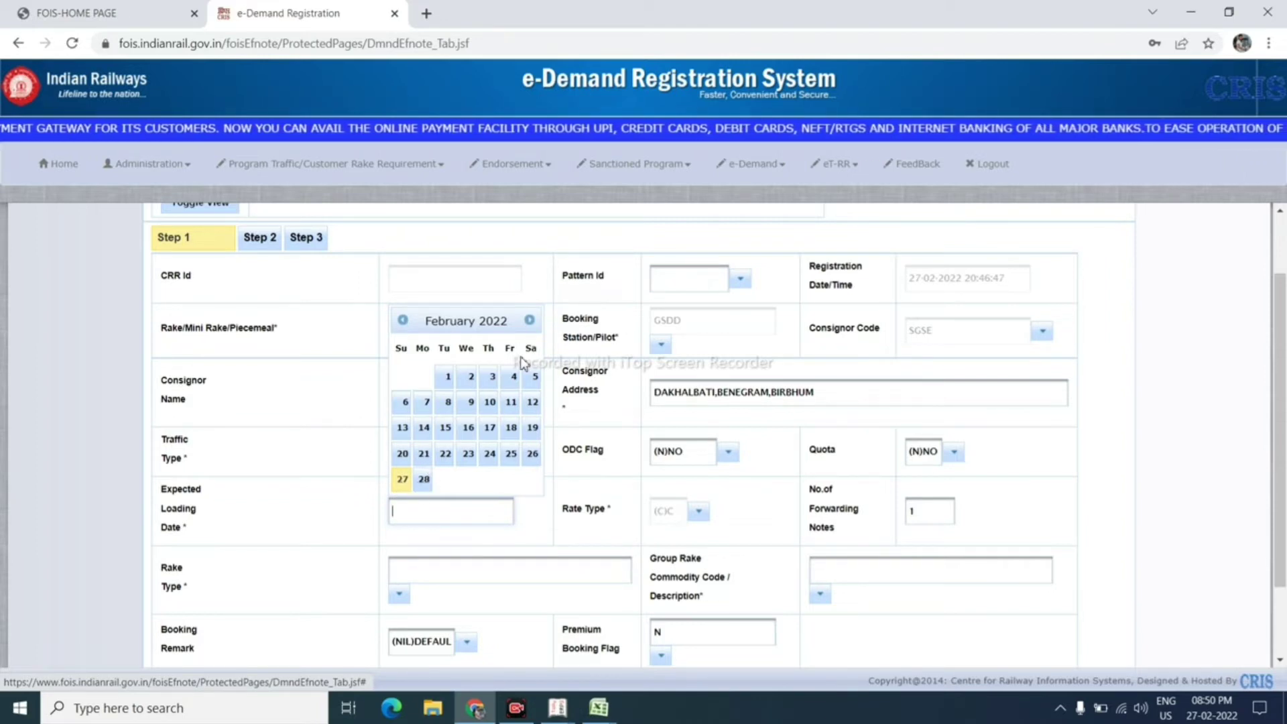
left_click(530, 321)
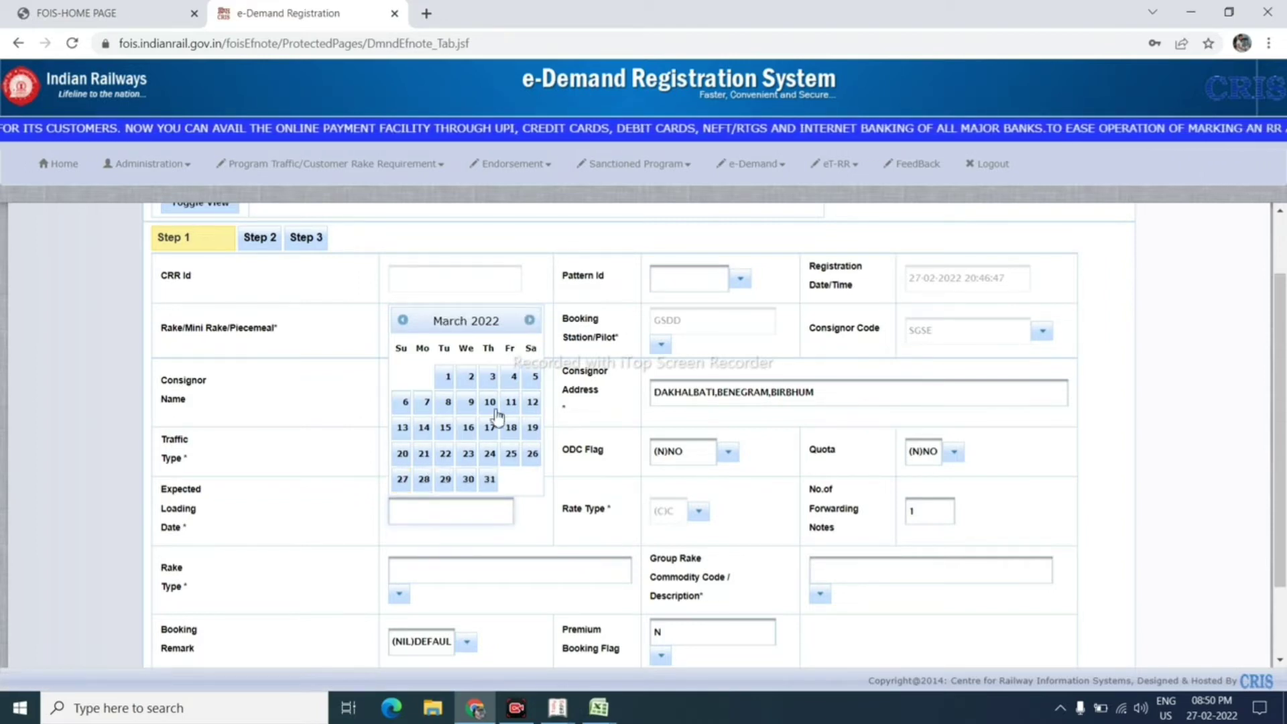
left_click(427, 406)
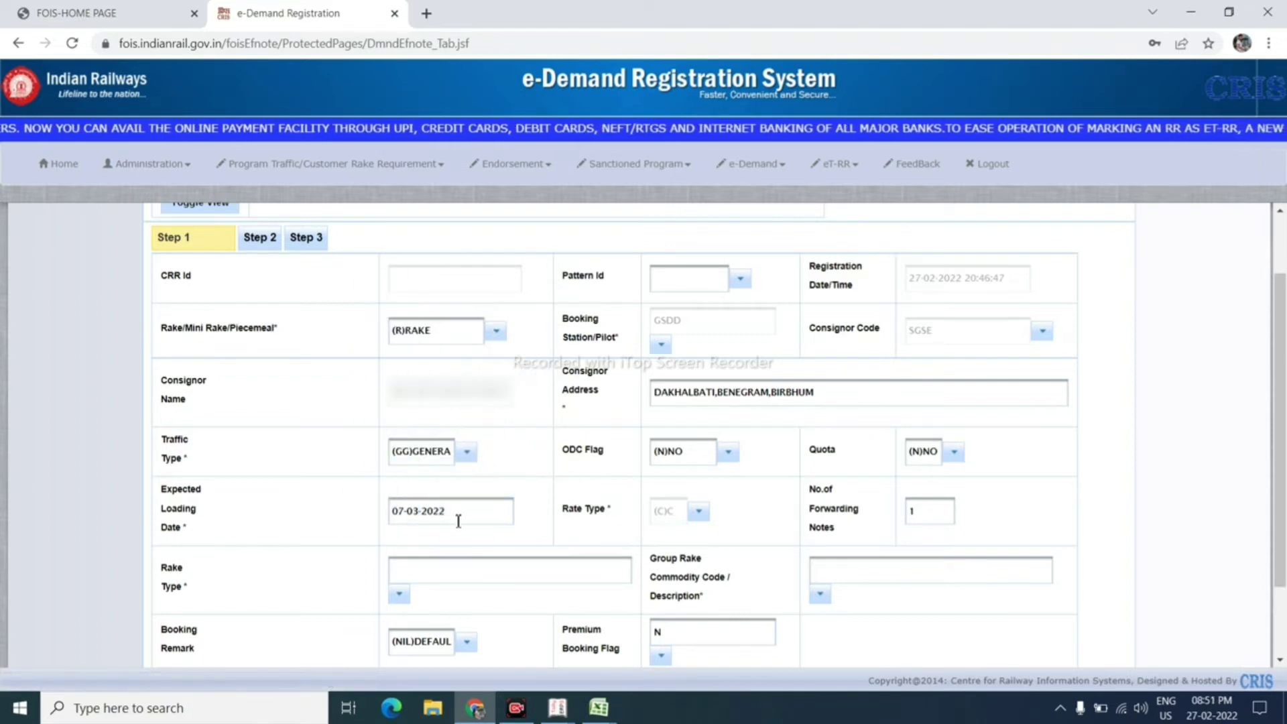
scroll(443, 540, "down", 1)
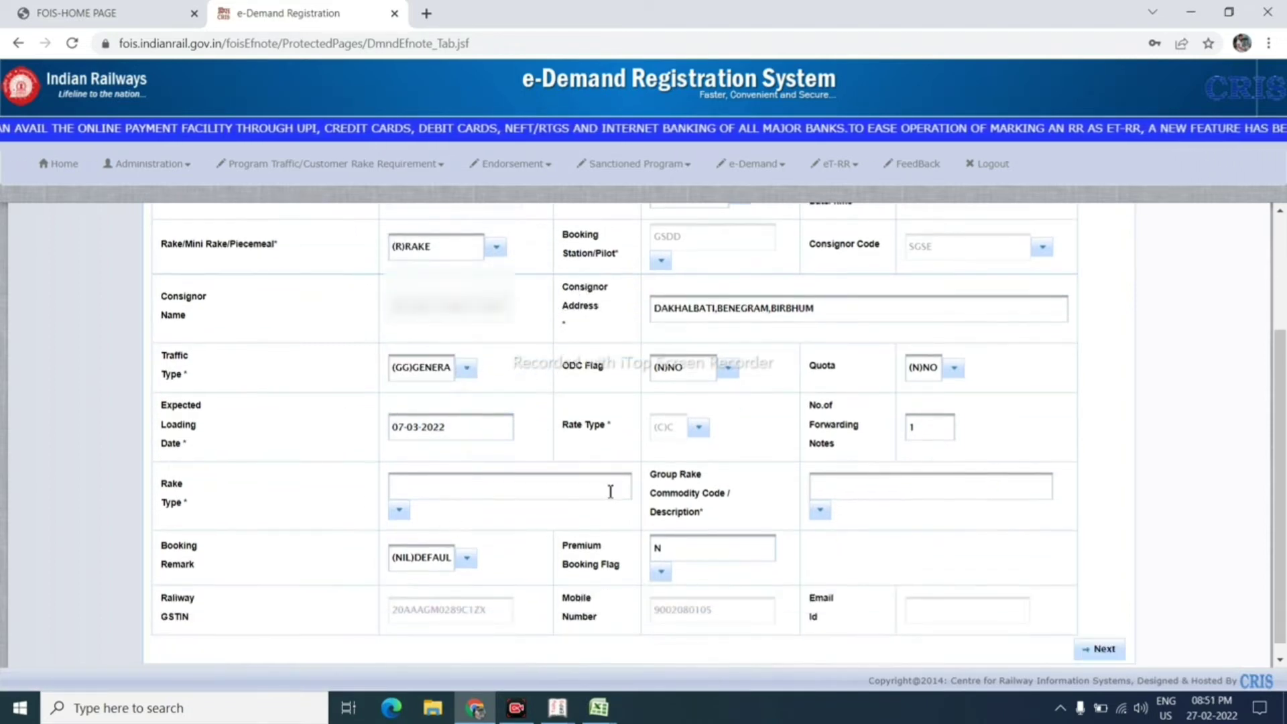
Step: Choose the BCN bogie covered air brake rake type and (STON)STONE as group rake commodity
left_click(477, 486)
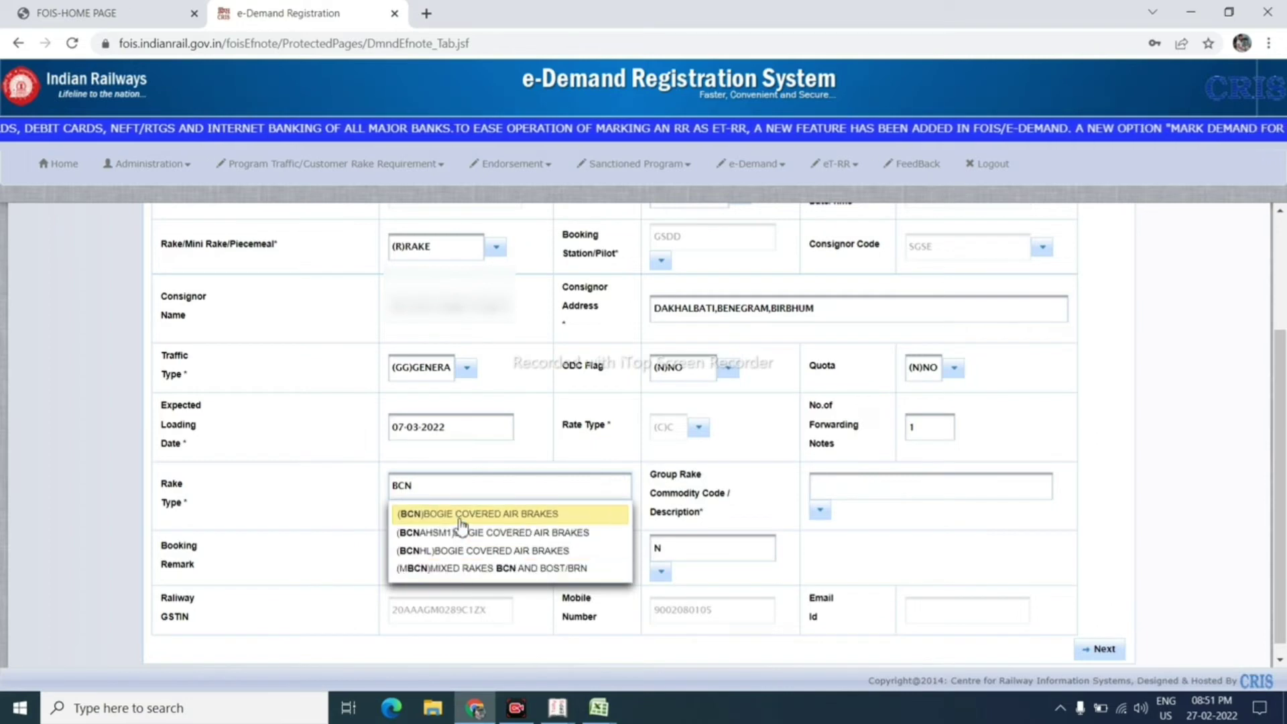
left_click(461, 517)
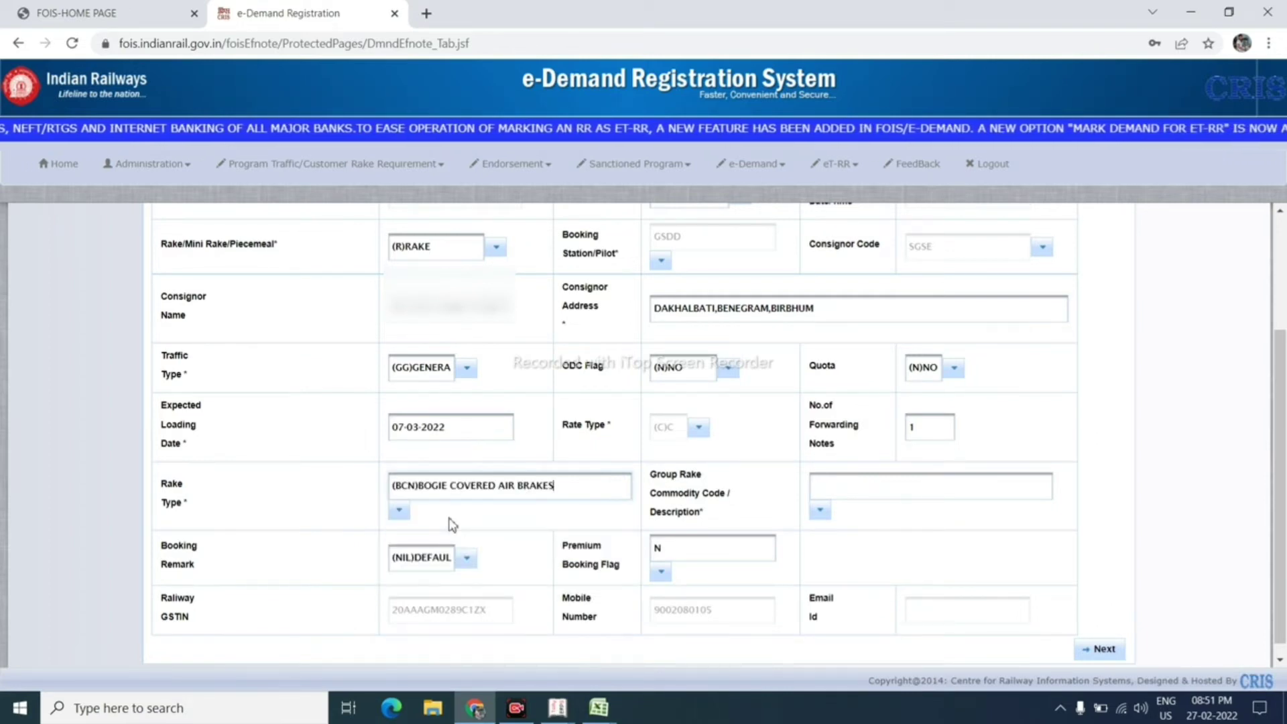
left_click(851, 495)
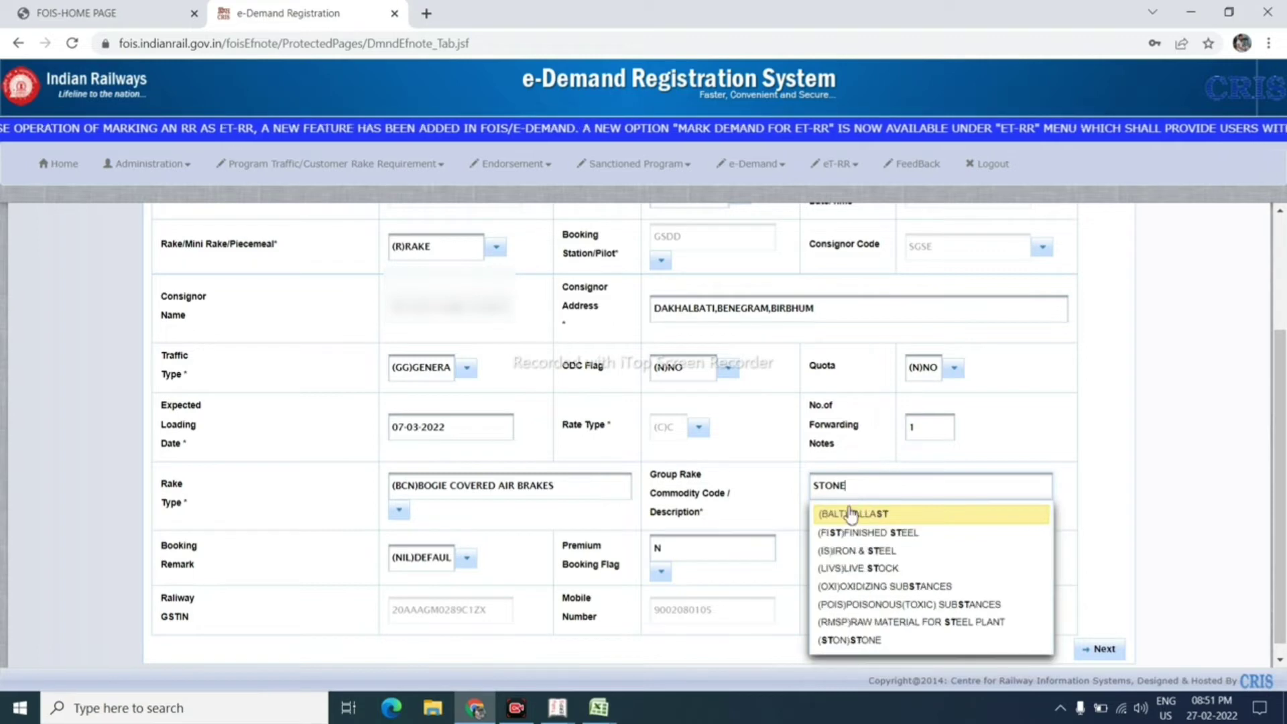
left_click(872, 531)
left_click(840, 495)
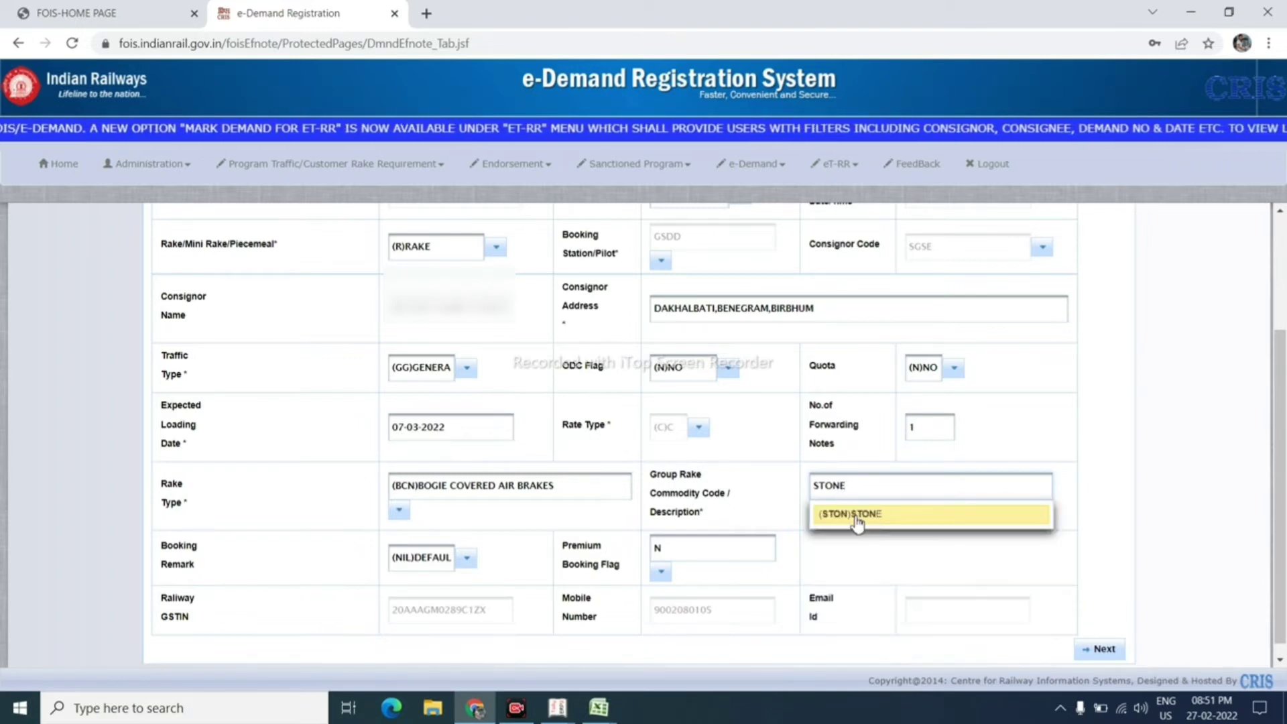
left_click(863, 522)
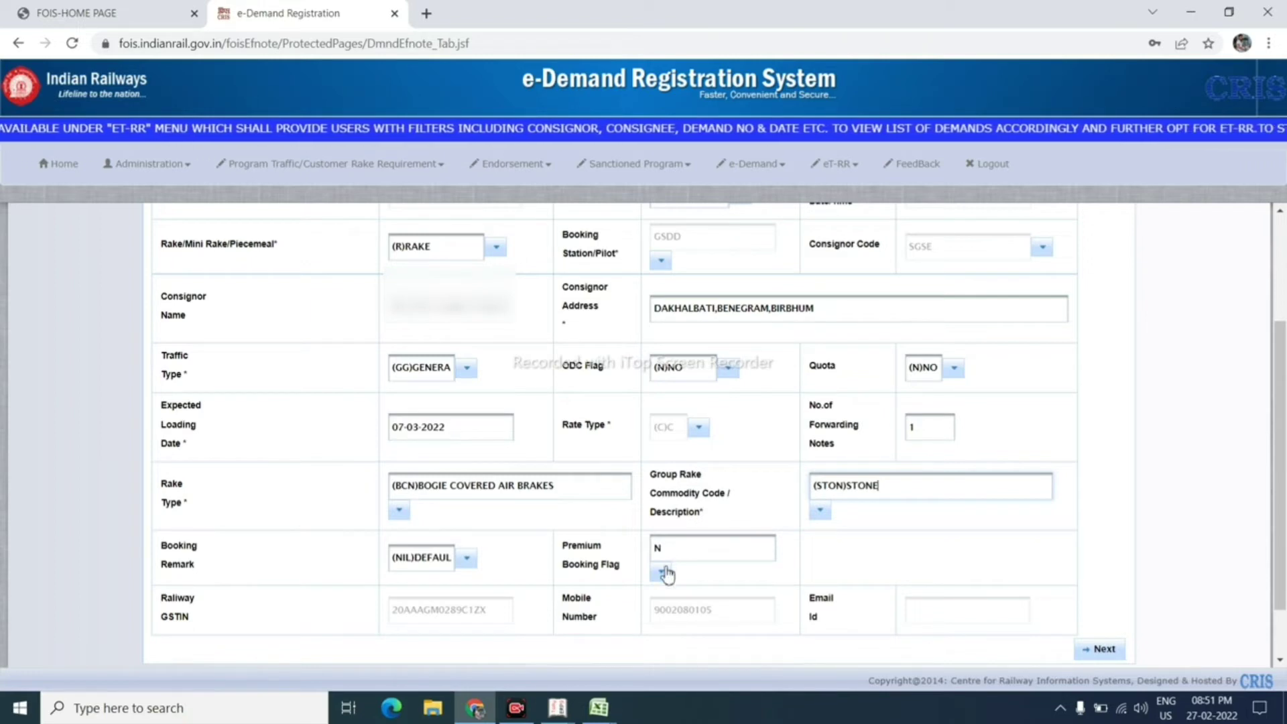
Step: Set Premium Booking Flag to Y and advance to Step 2
left_click(663, 574)
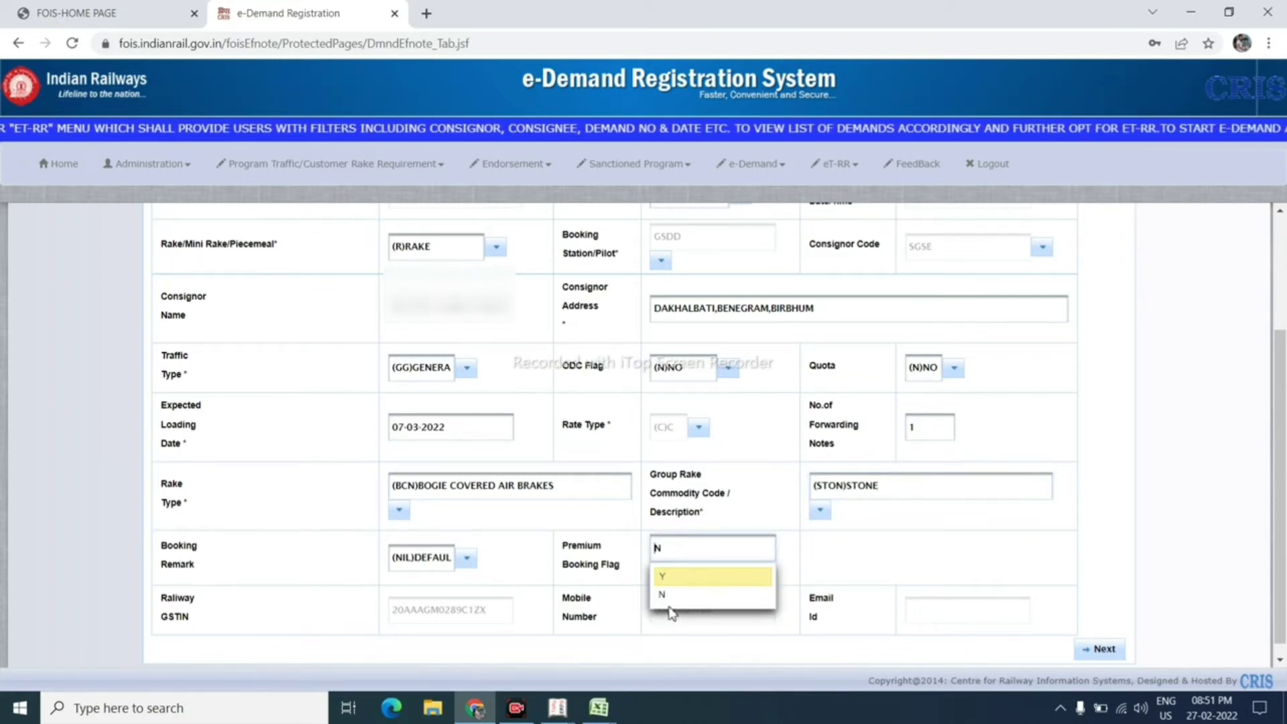
left_click(678, 575)
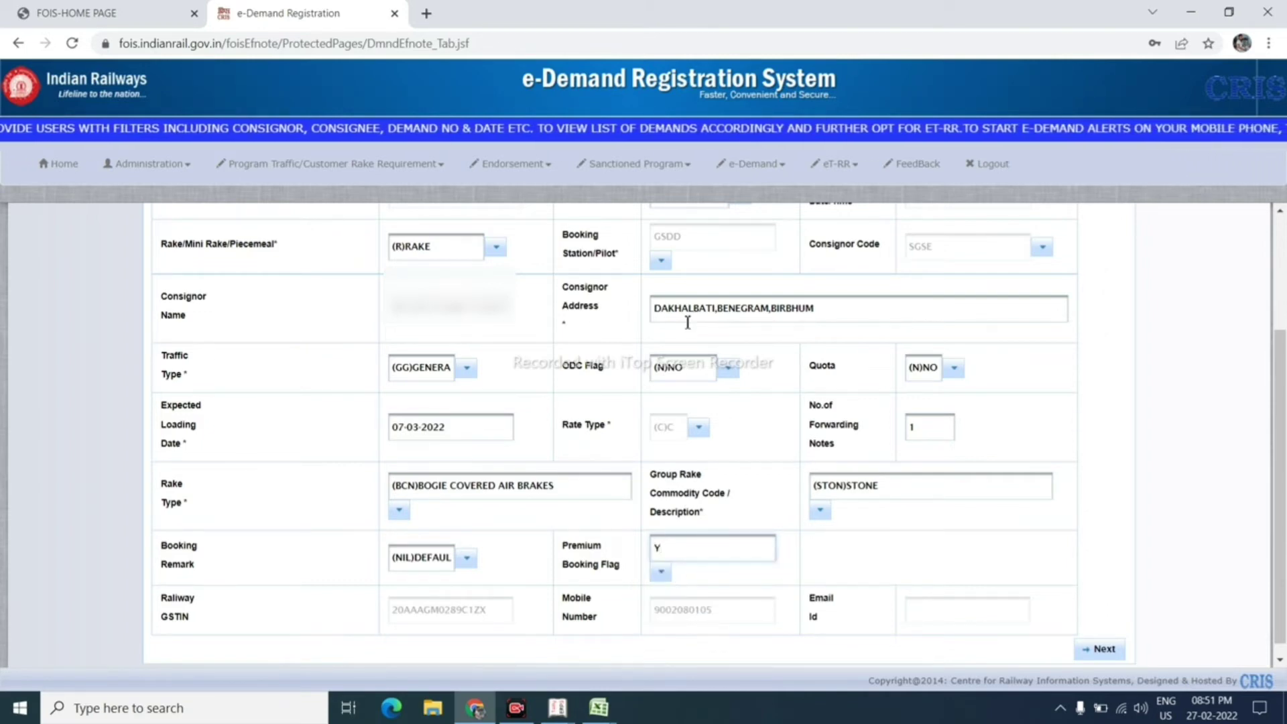
scroll(691, 462, "down", 1)
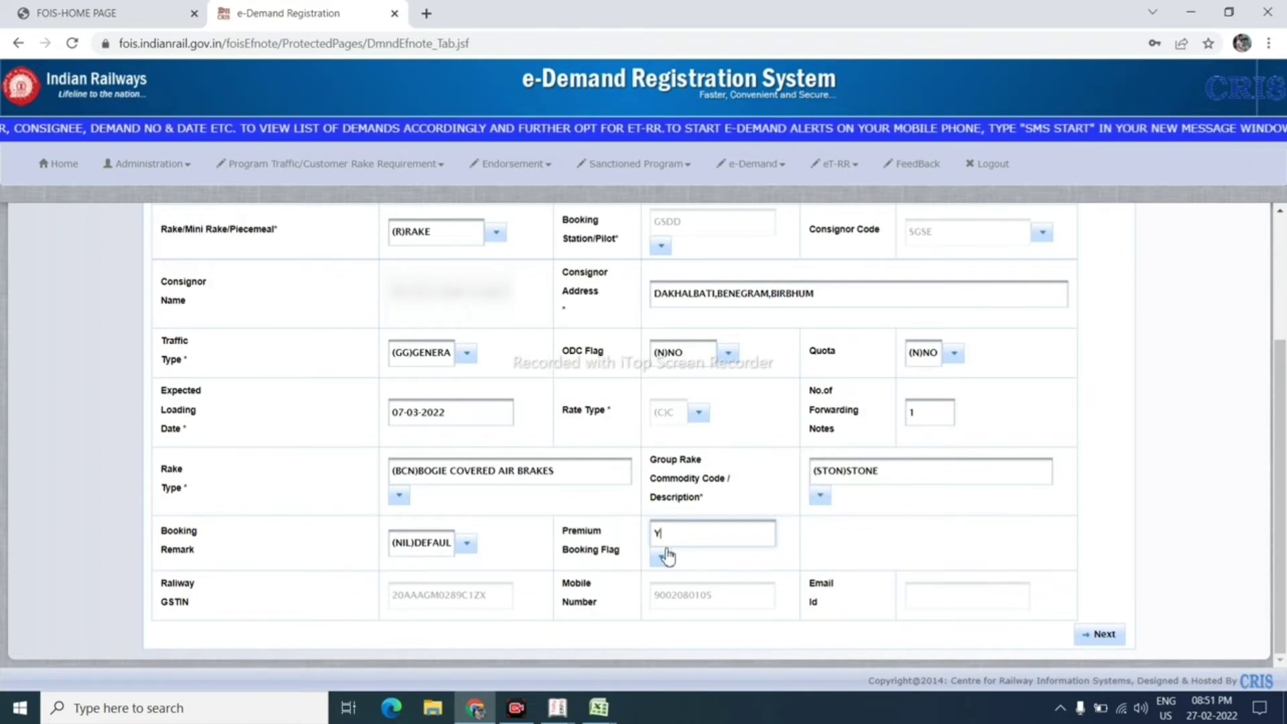
left_click(1103, 635)
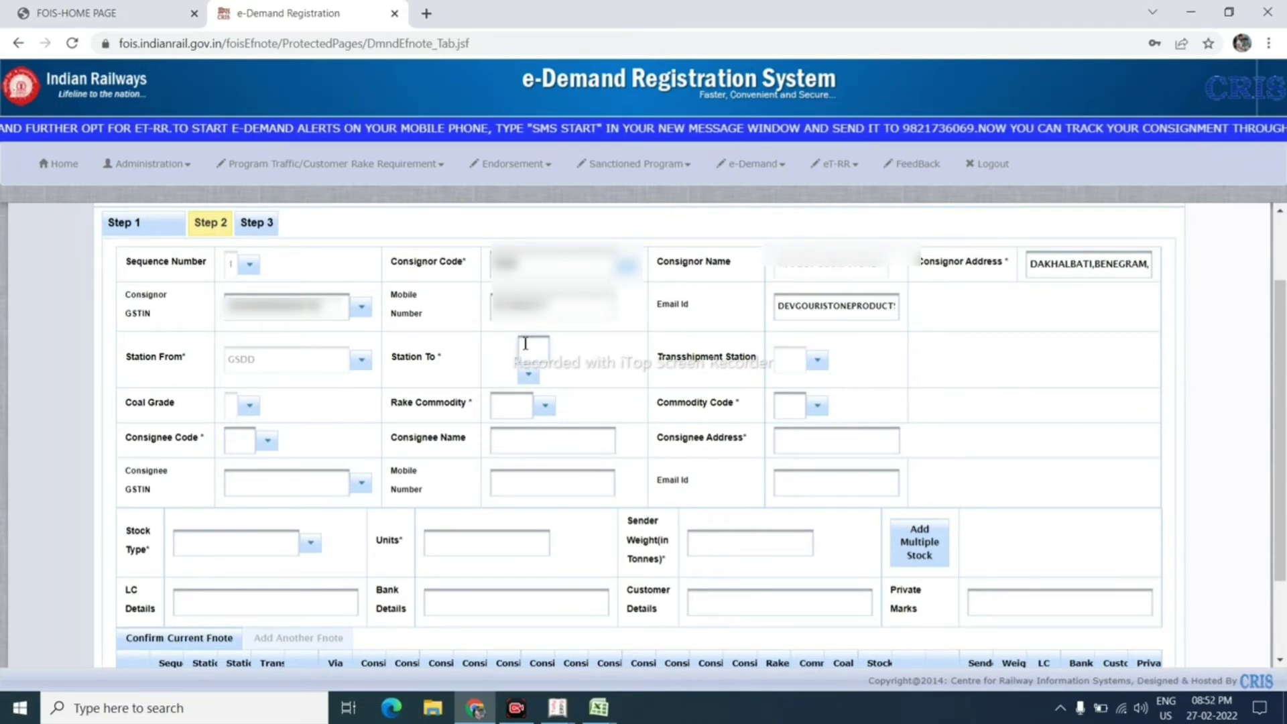
Step: Set destination MHL (Mahwal), rake commodity (STON)STONE and the quartz chips commodity code
left_click(525, 343)
type("MHL")
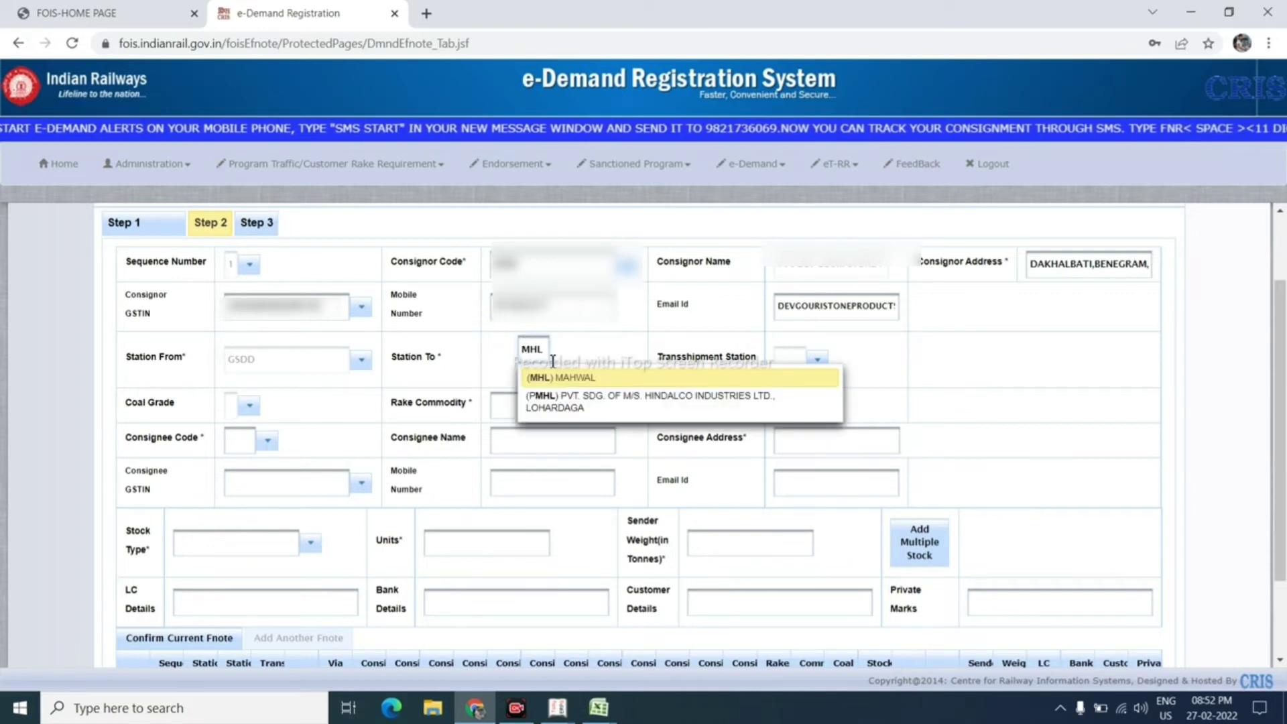
left_click(553, 374)
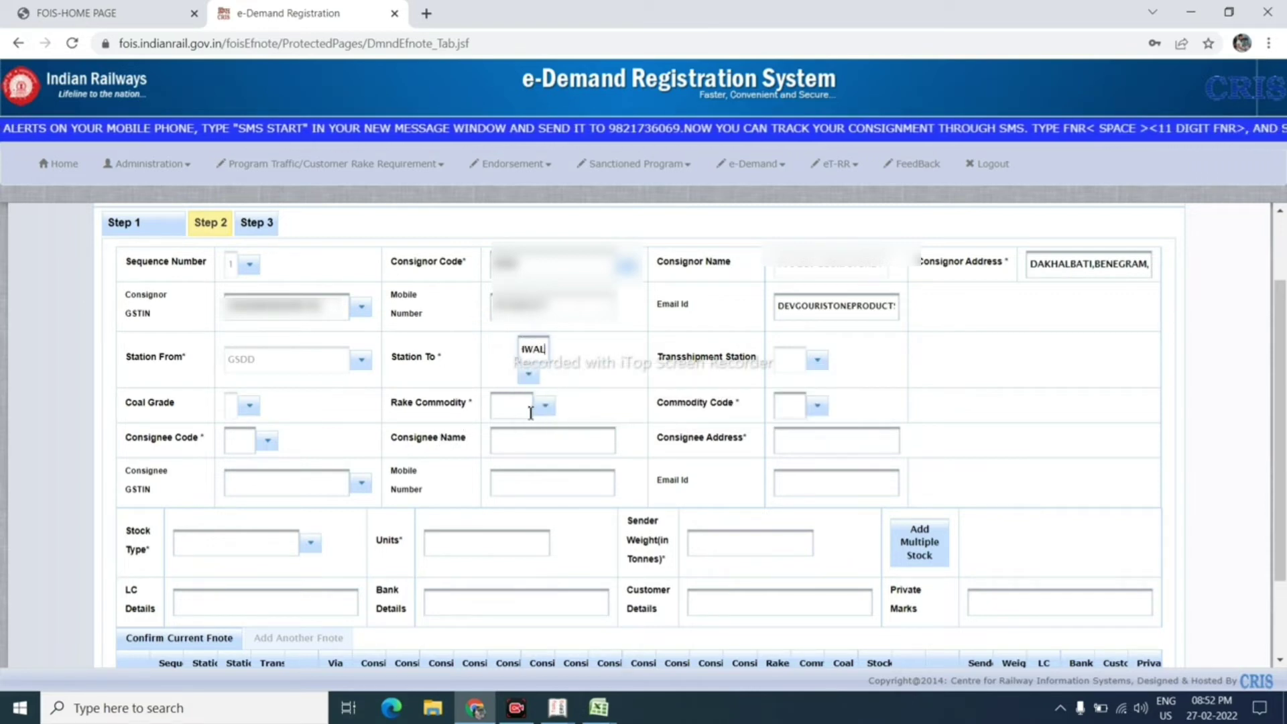
left_click(513, 406)
type("STONE")
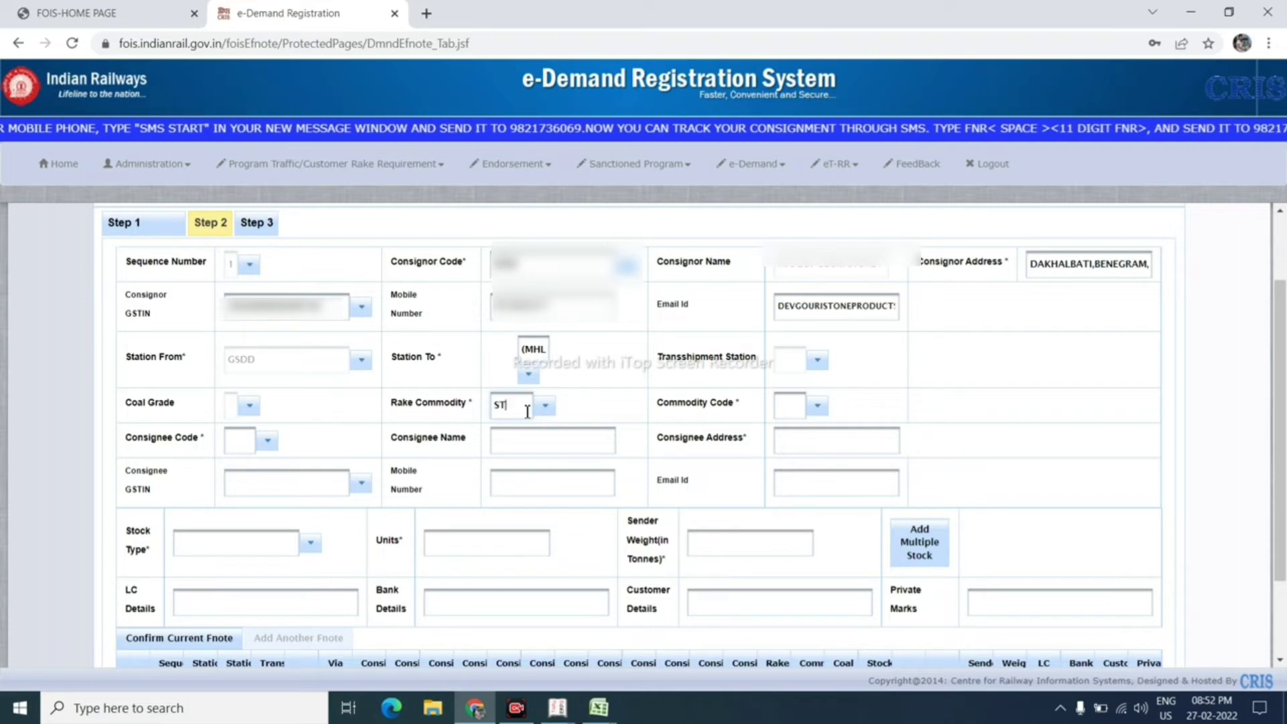
left_click(526, 434)
left_click(790, 408)
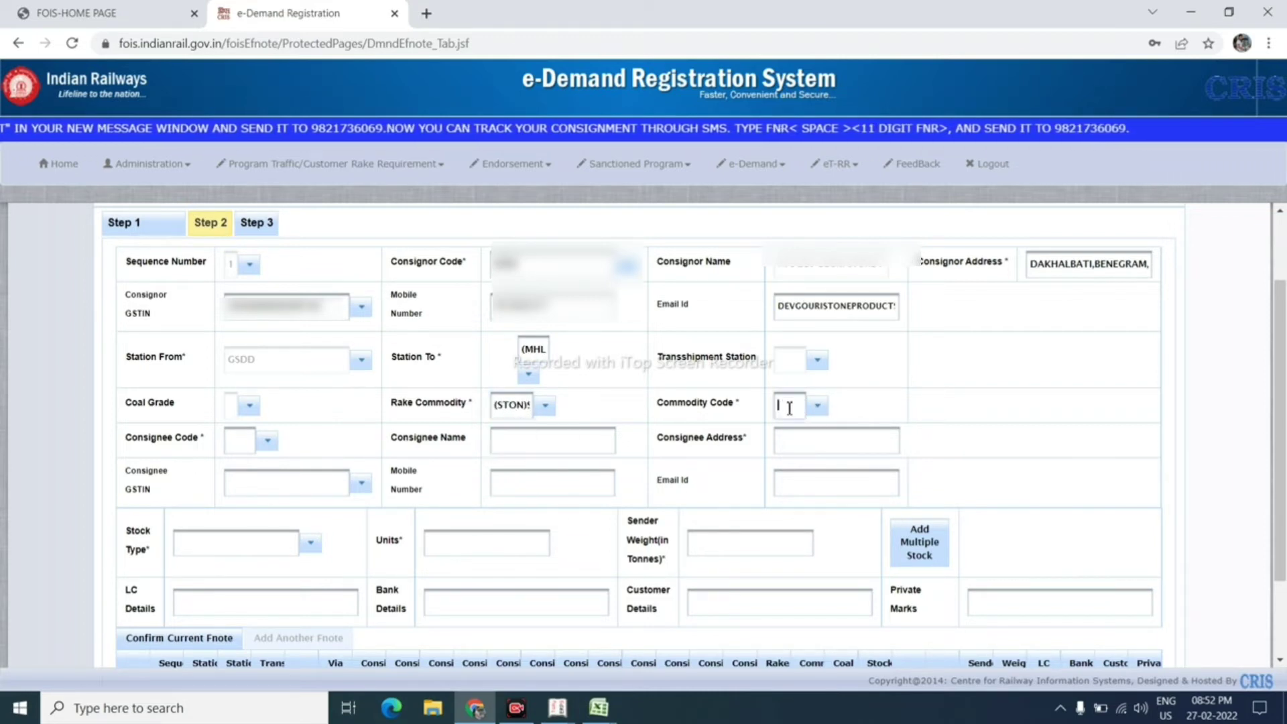
type("CHIPS")
left_click(834, 456)
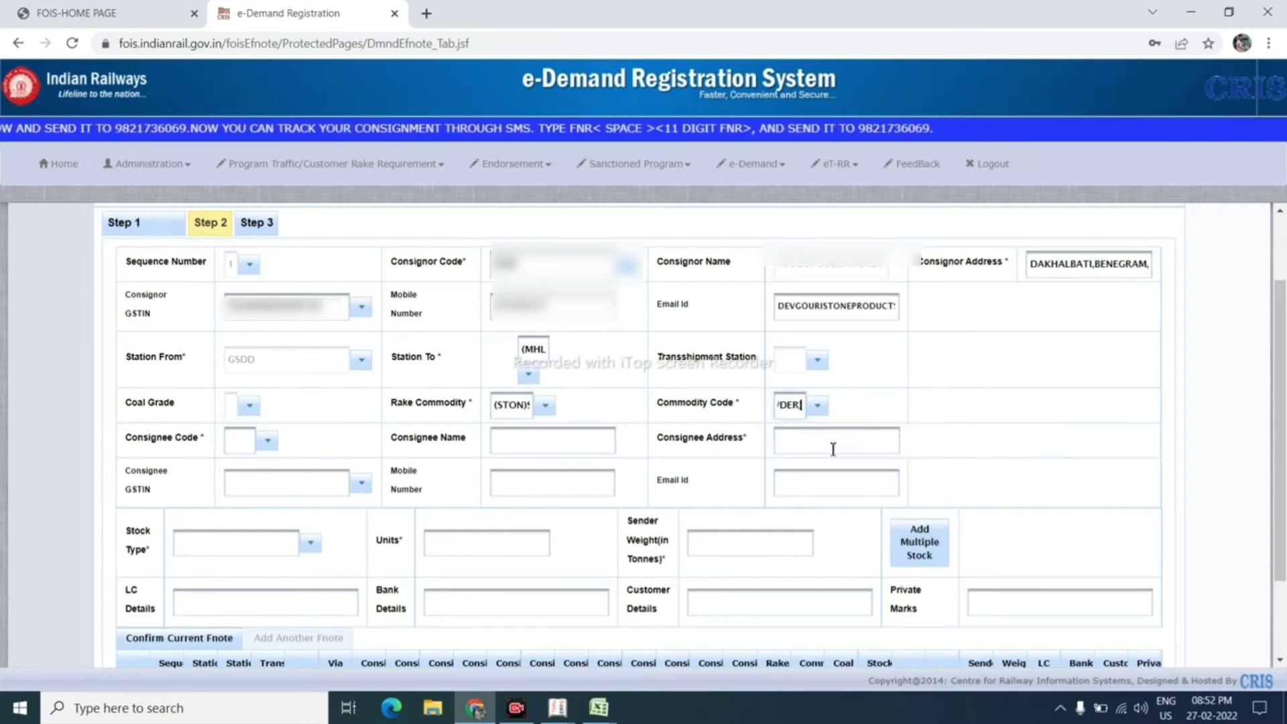
Step: Pick the consignee code from suggestions and enter the consignee's address
left_click(248, 440)
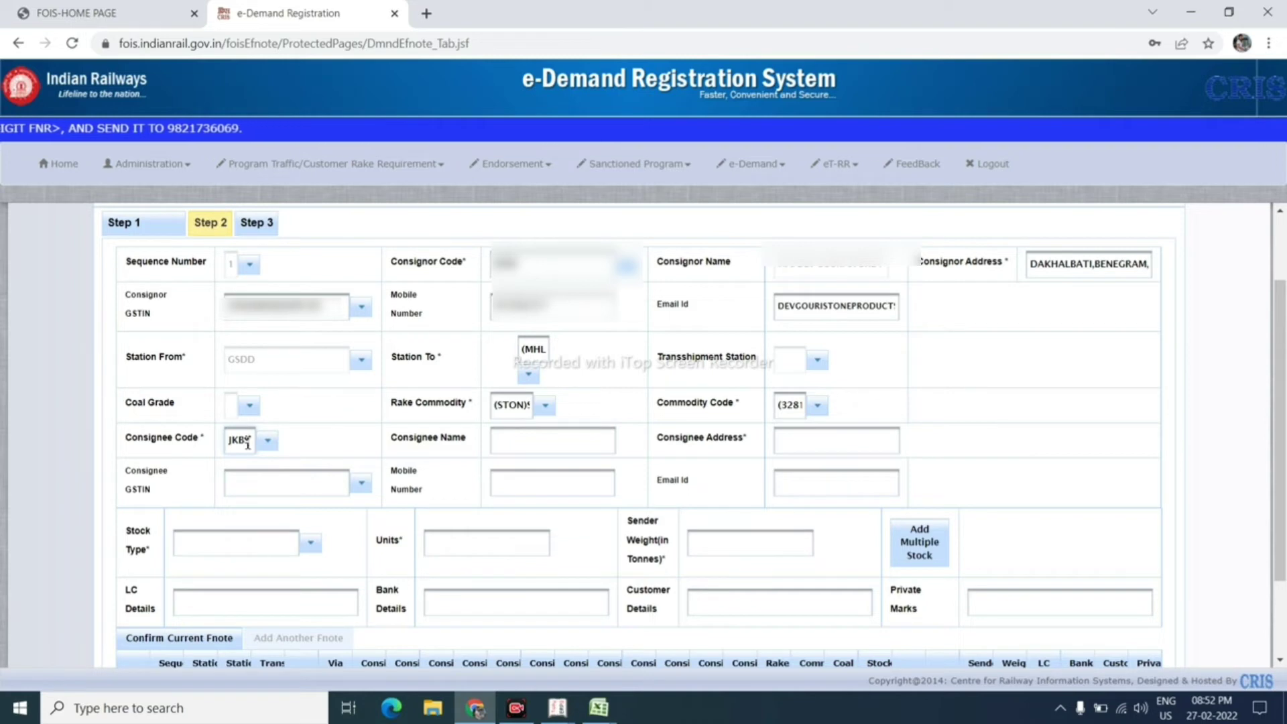
left_click(273, 471)
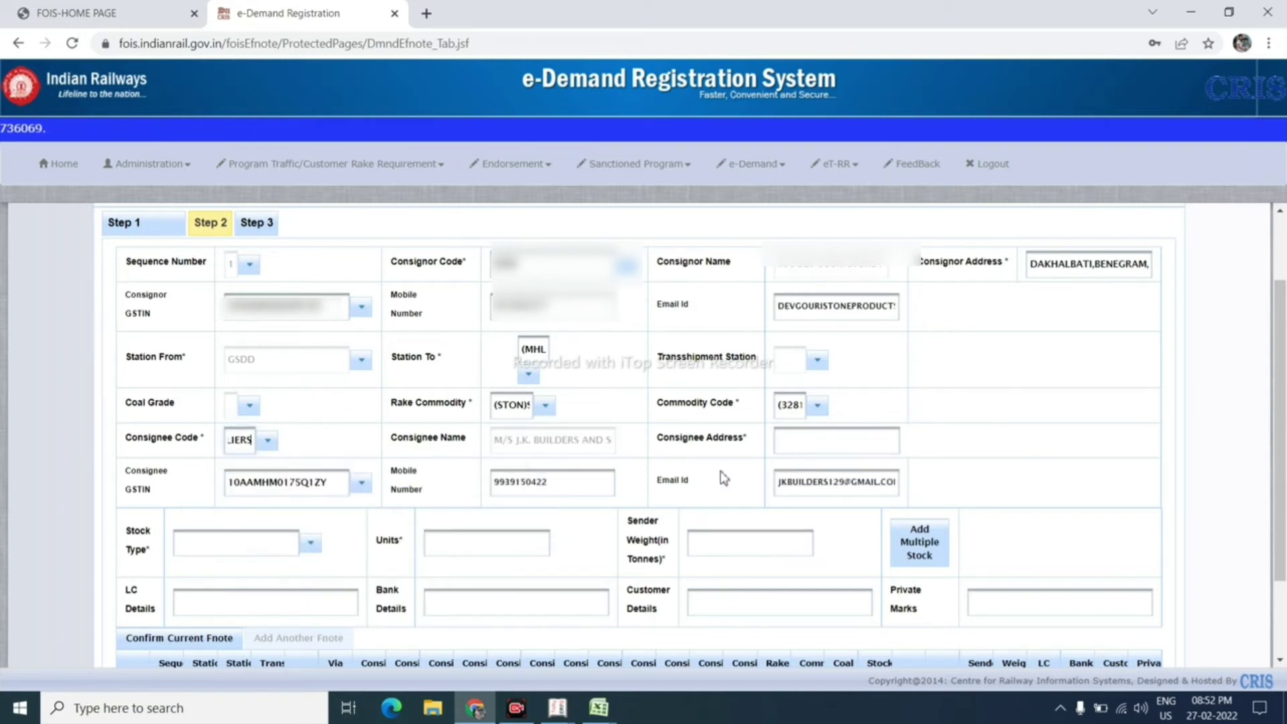
left_click(802, 431)
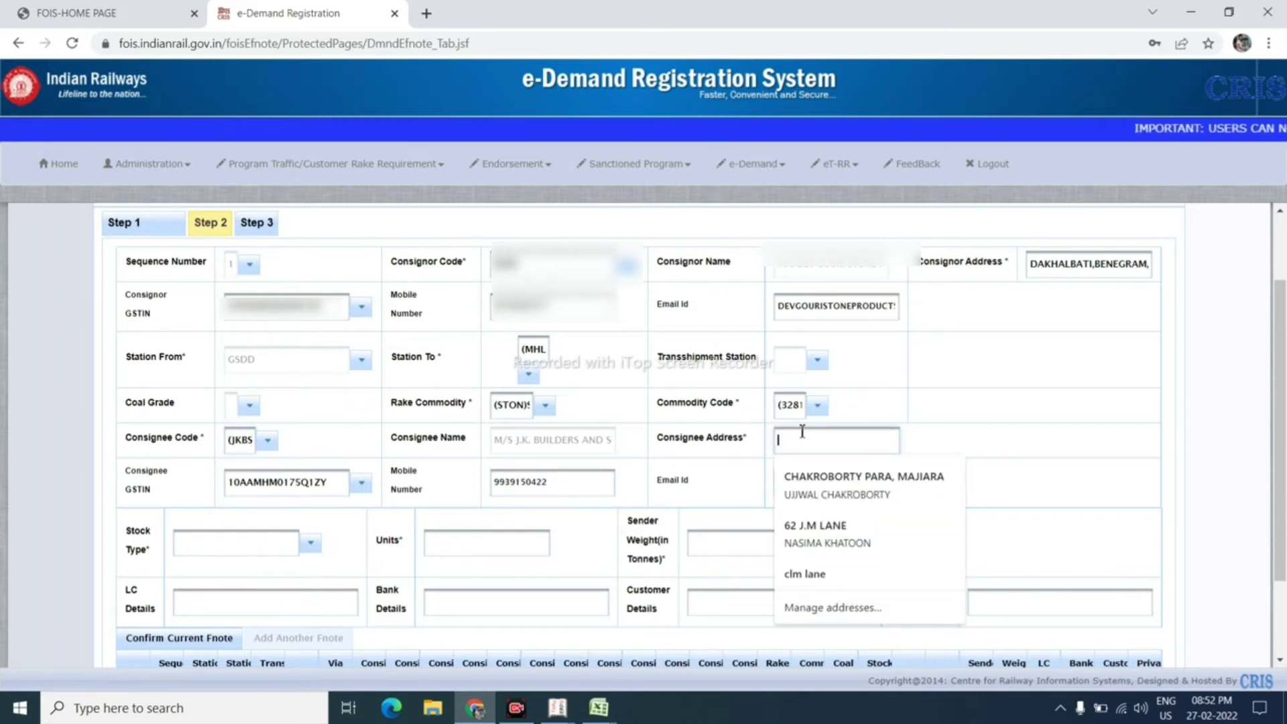
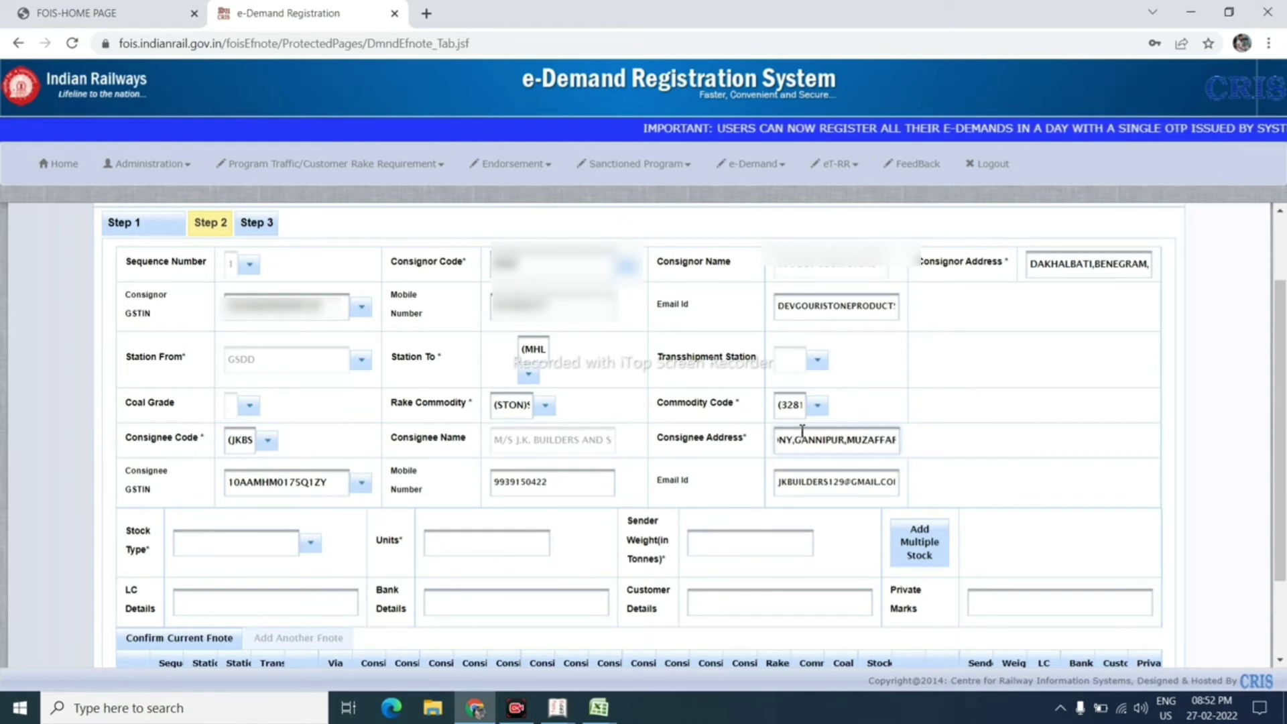
Step: Enter stock type (BCN)BOGIE COV. AIRBK, 42 units and sender weight 2600 tonnes
left_click(259, 543)
type("BCN")
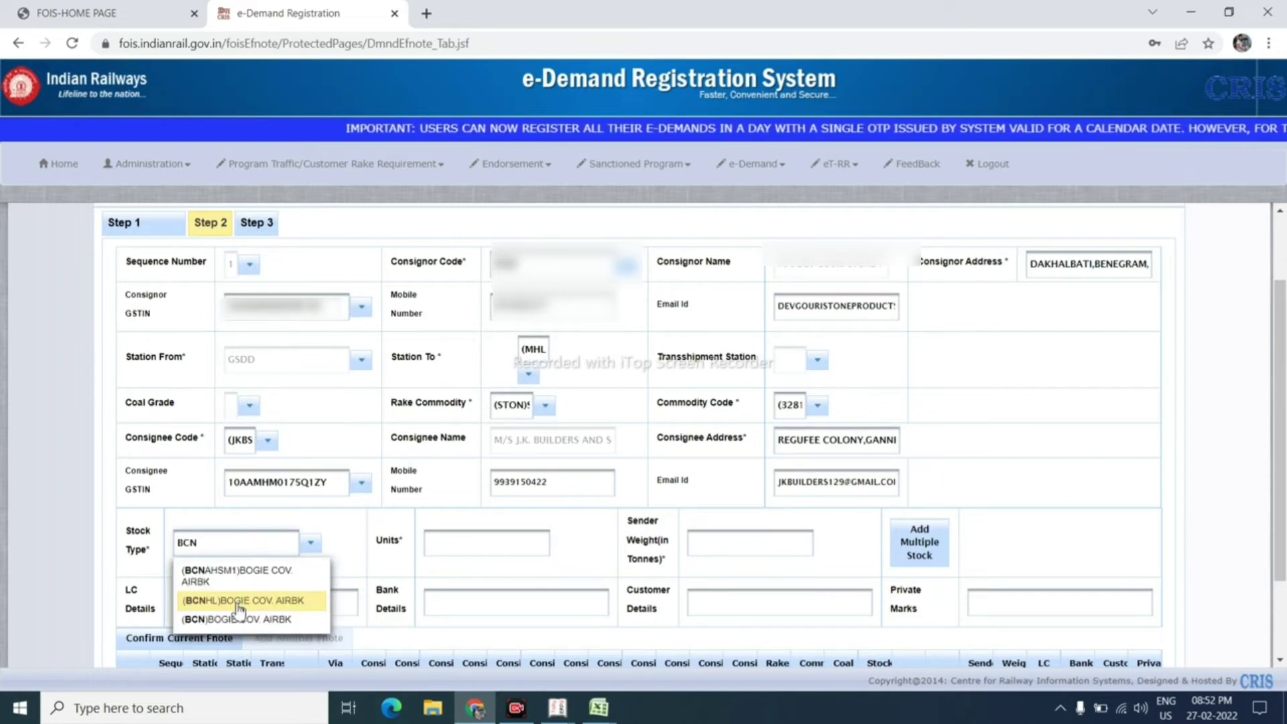
left_click(235, 620)
left_click(486, 553)
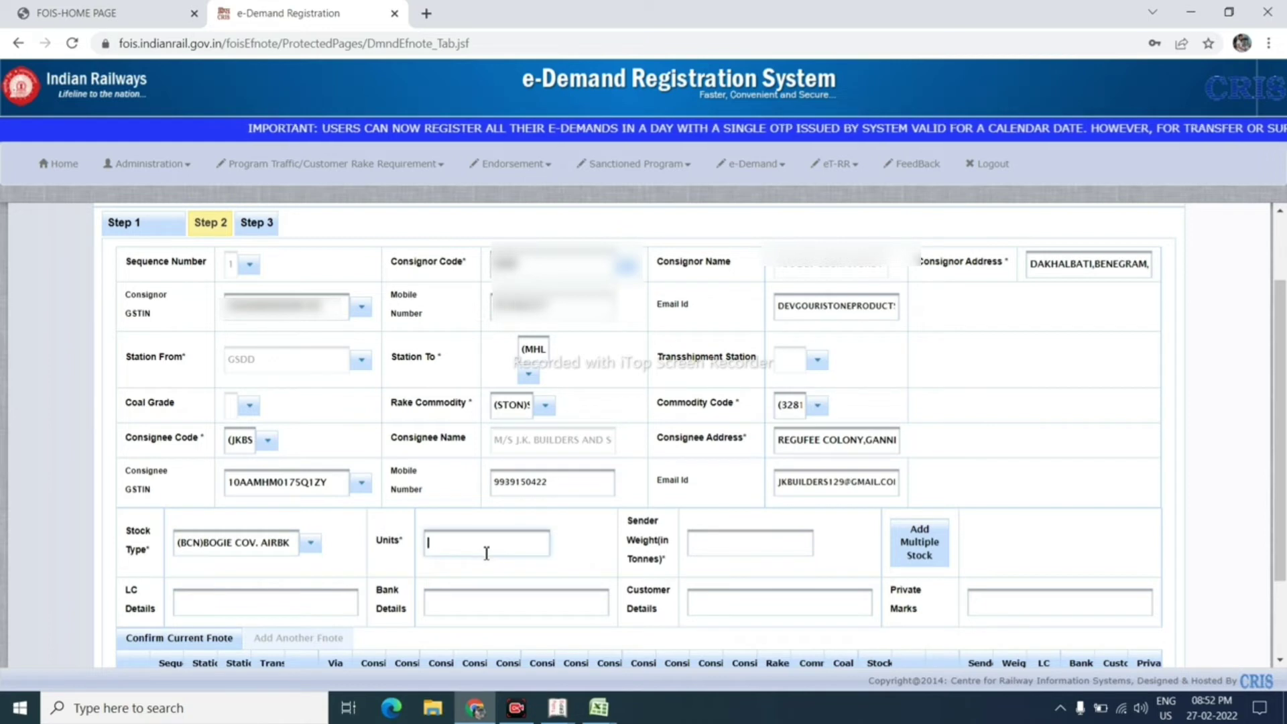
type("42")
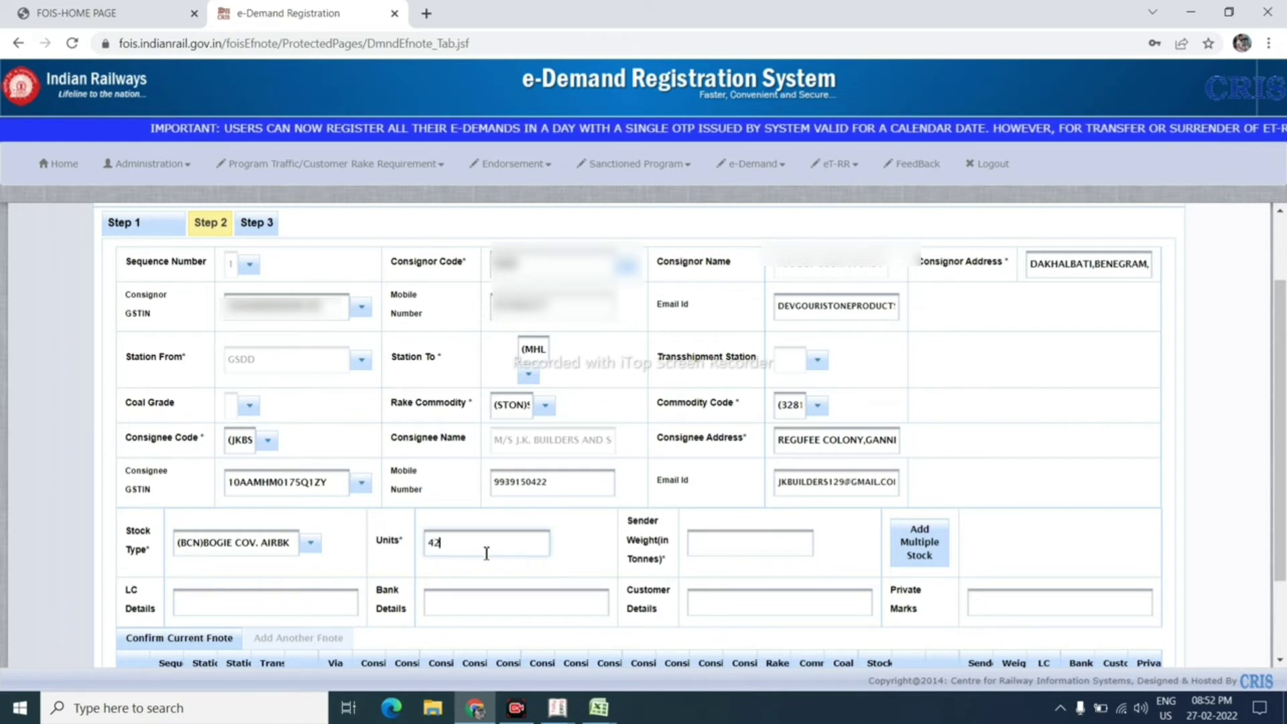
left_click(735, 543)
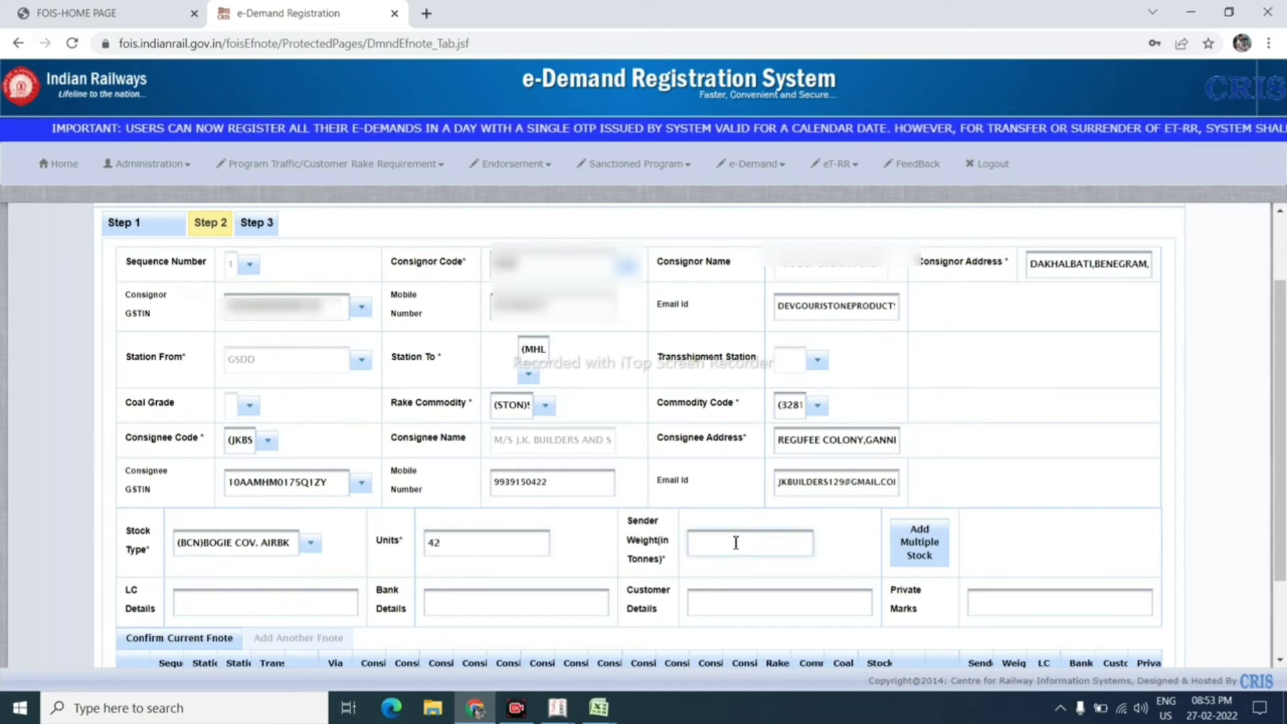
type("2600")
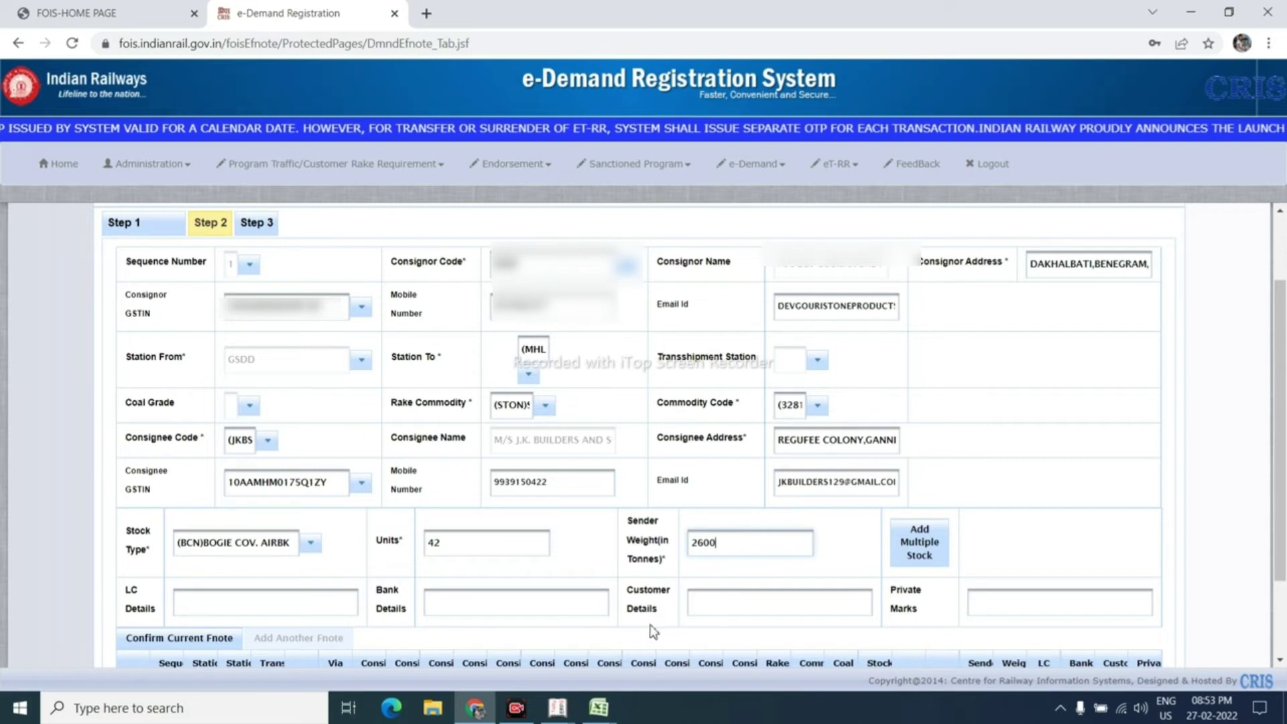
Step: Confirm the forwarding note, select its row in the list, and continue to the next page
scroll(404, 535, "down", 2)
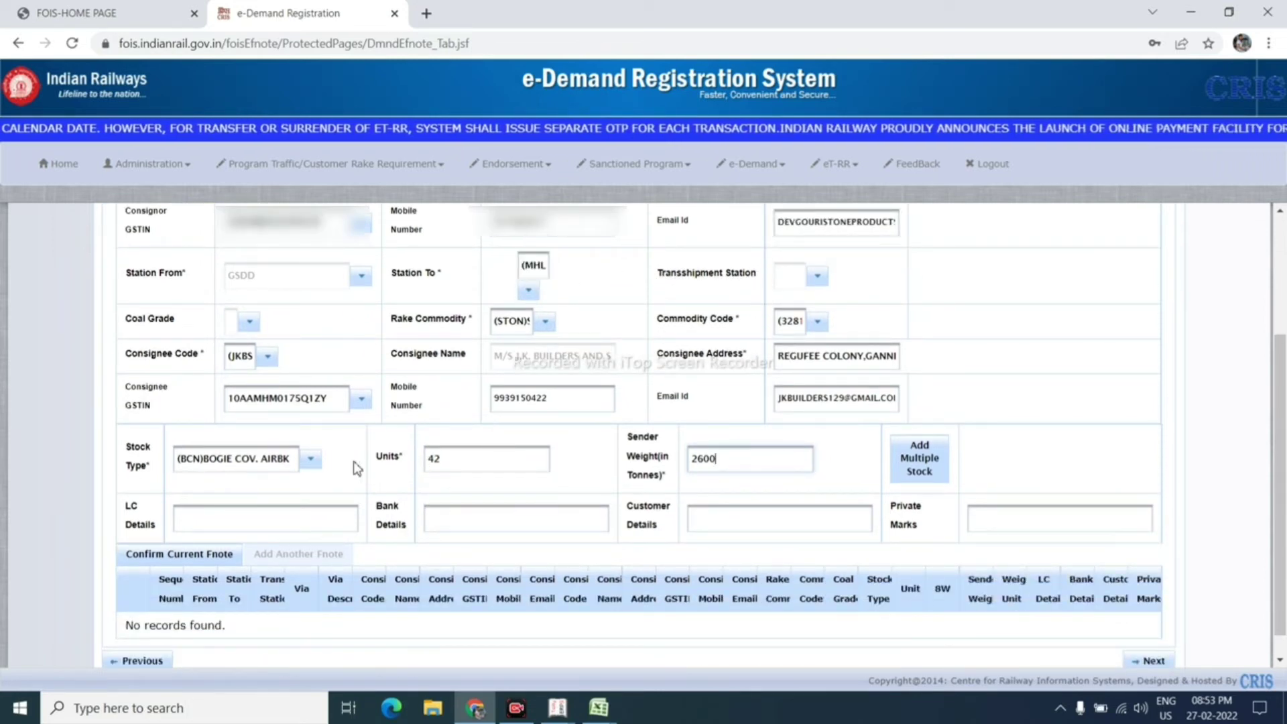
left_click(197, 558)
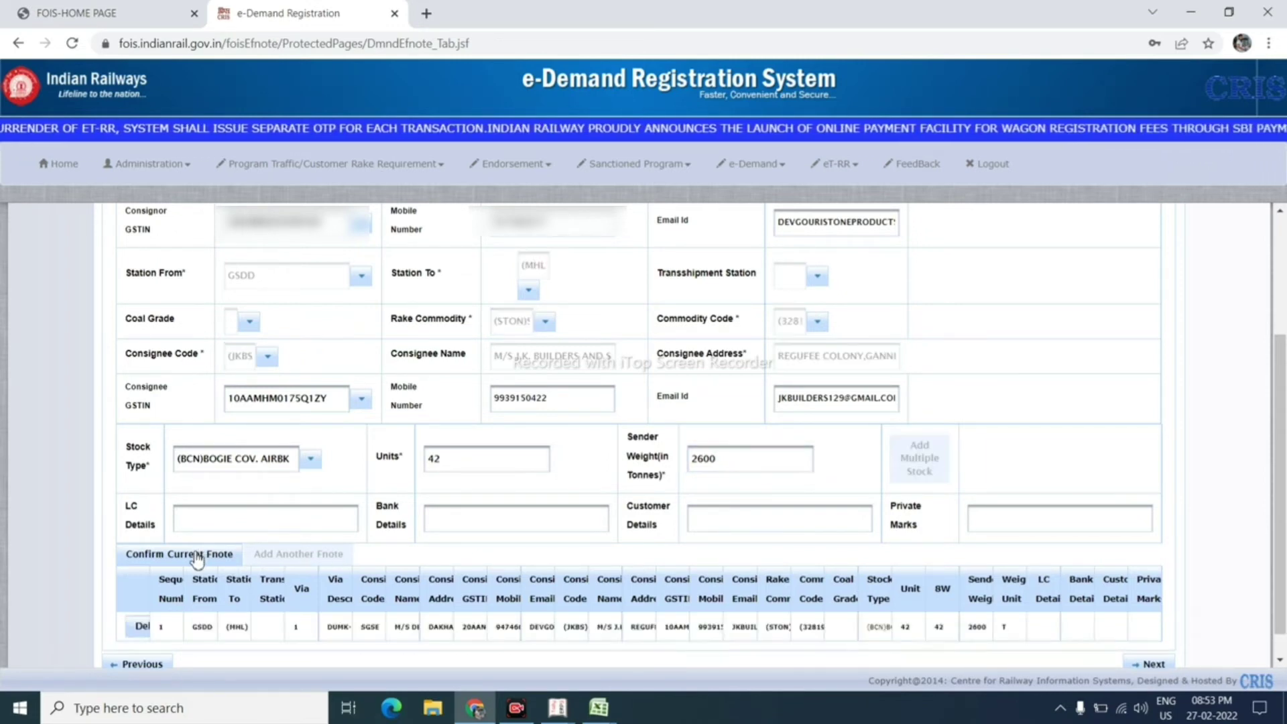
scroll(402, 599, "down", 1)
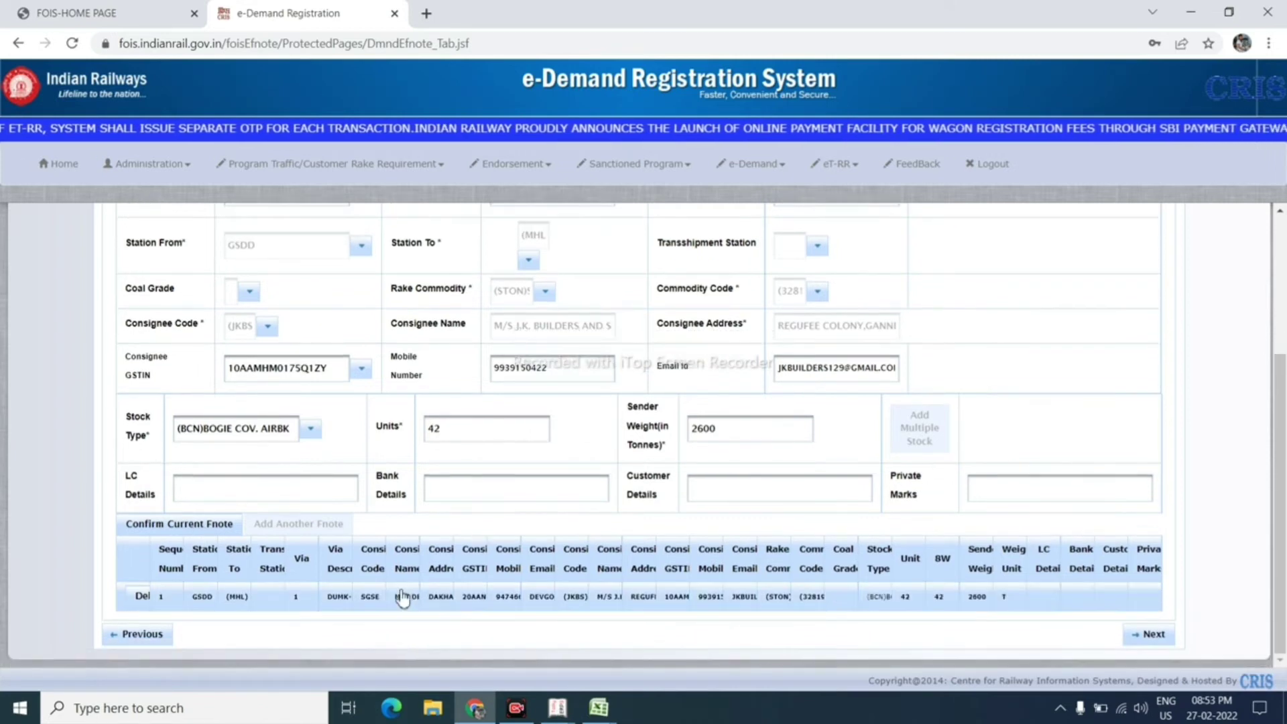
left_click(765, 610)
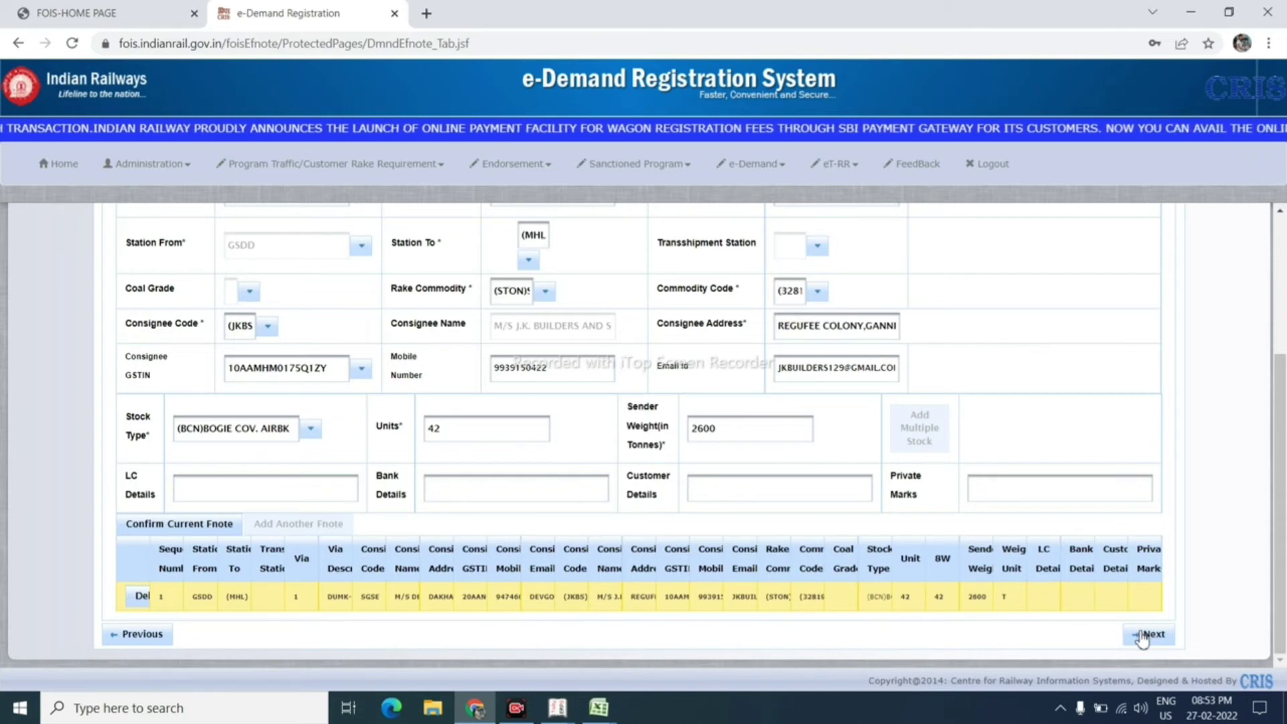
left_click(1147, 634)
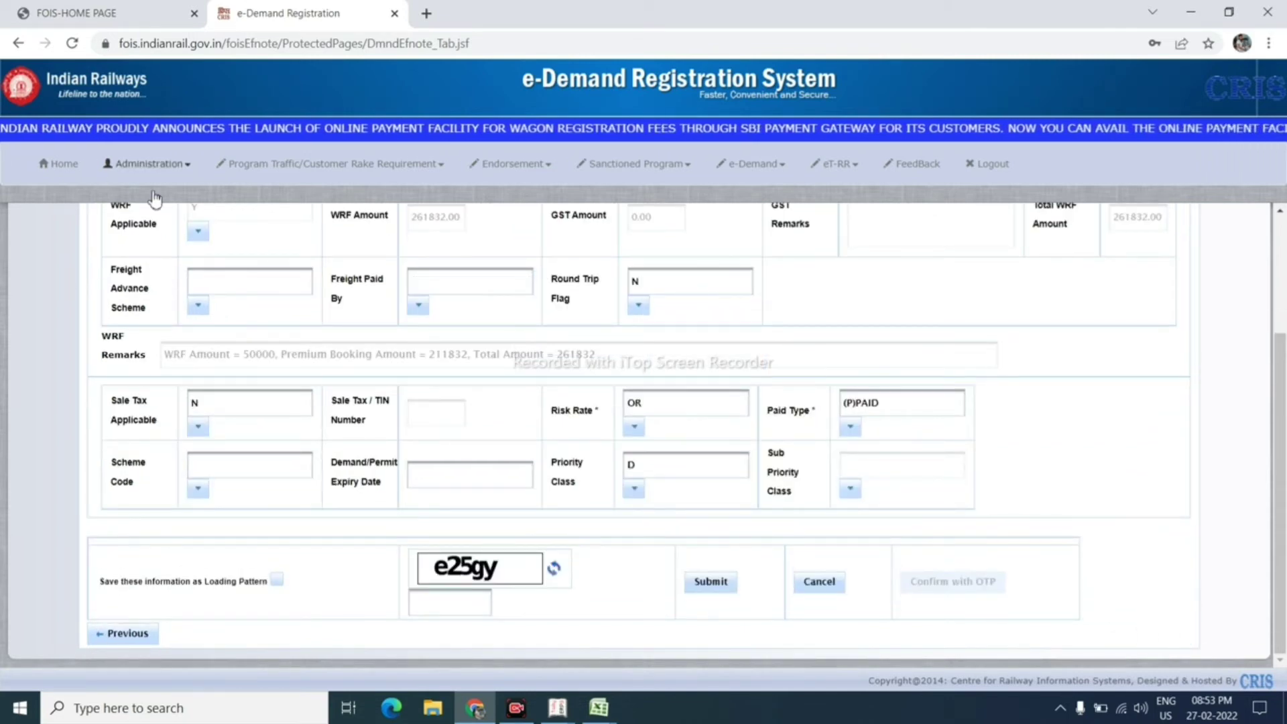
Step: Set Freight Advance Scheme to N and Freight Paid By to (CNSG)CONSIGNEE
left_click(235, 285)
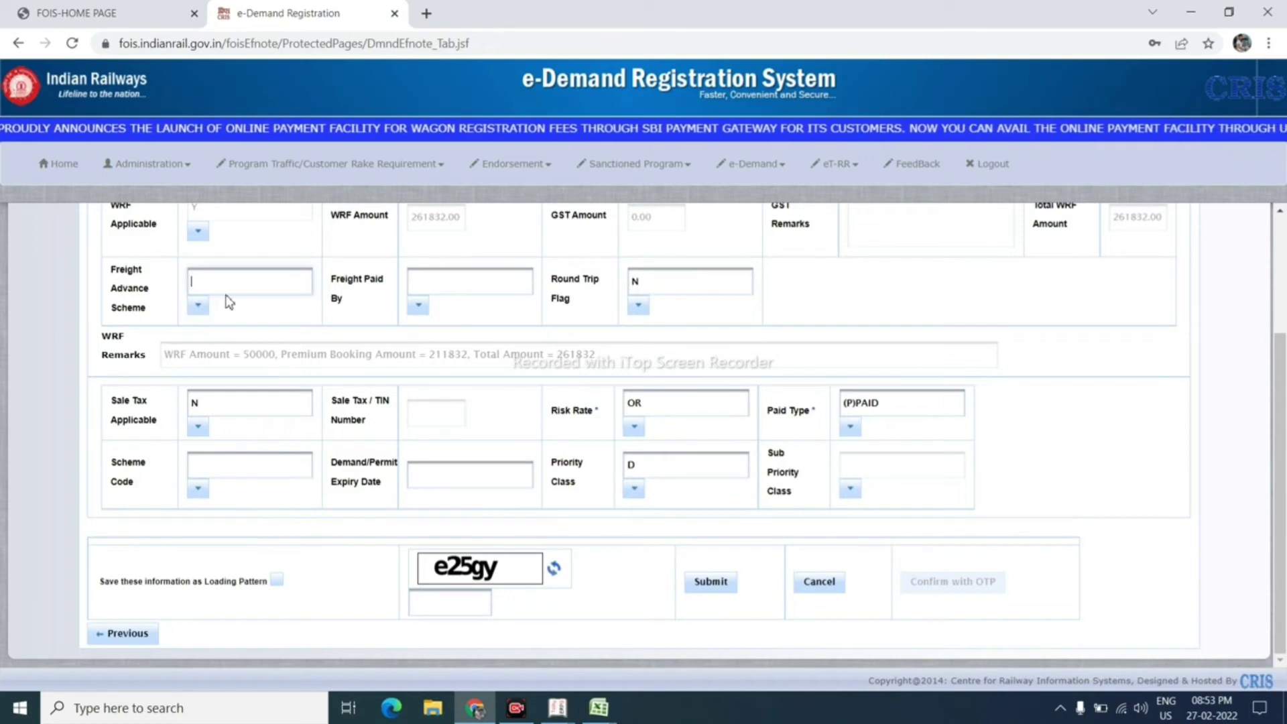
left_click(223, 295)
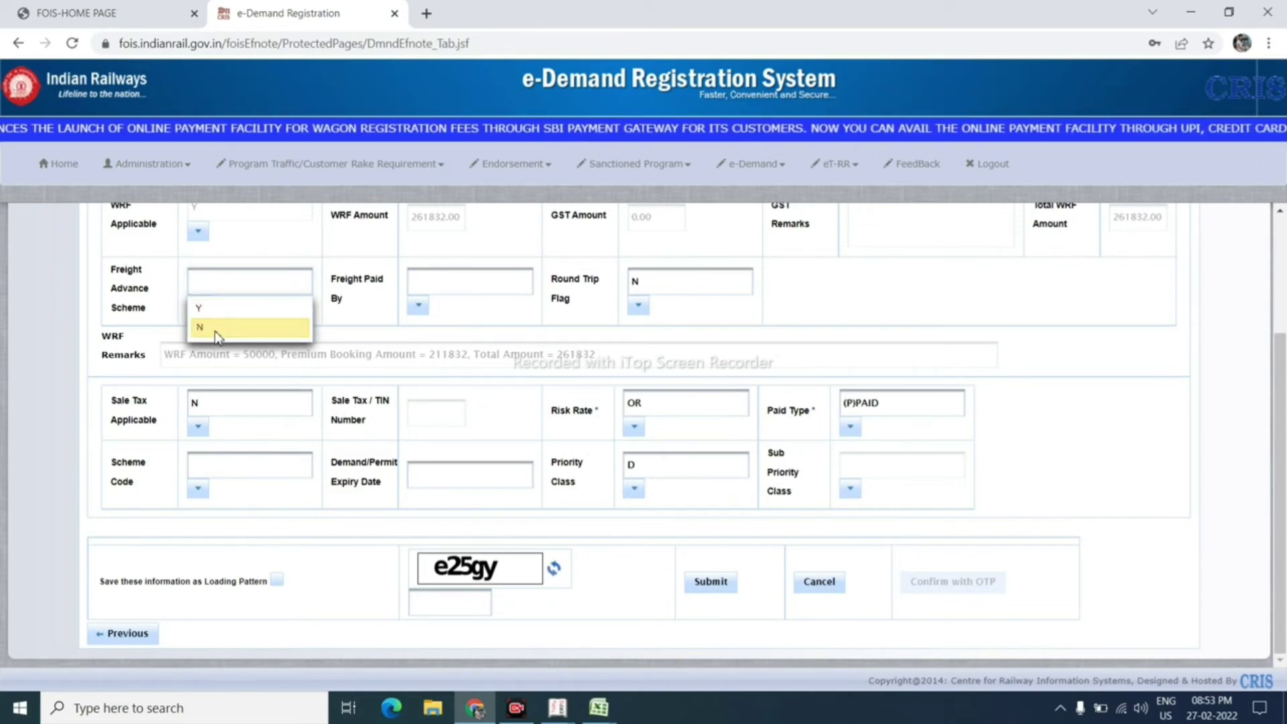
left_click(216, 329)
left_click(432, 285)
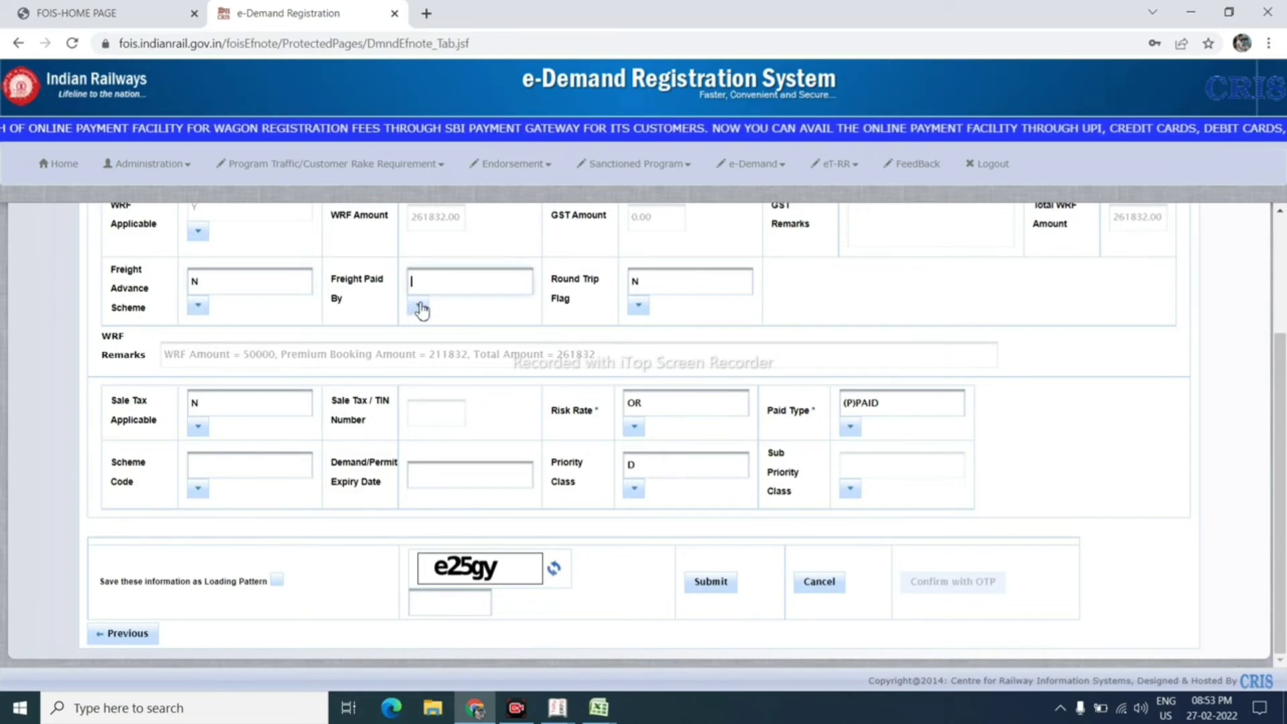
left_click(427, 288)
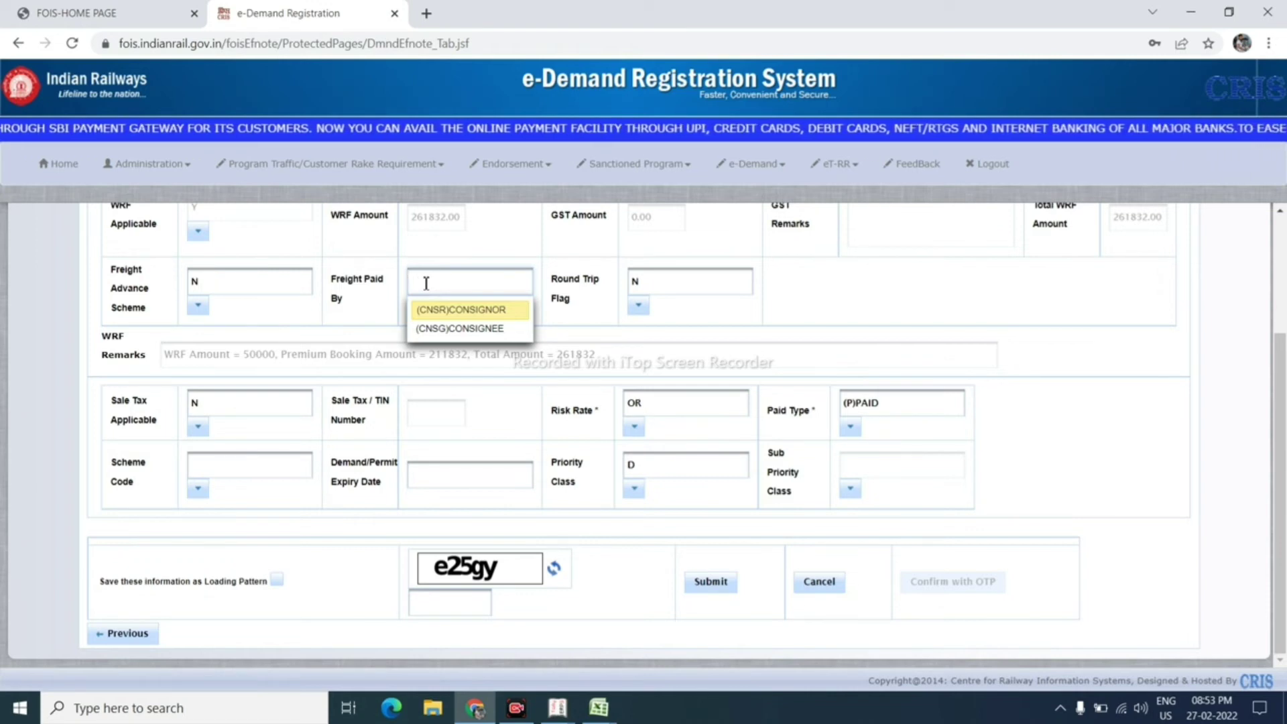
left_click(439, 329)
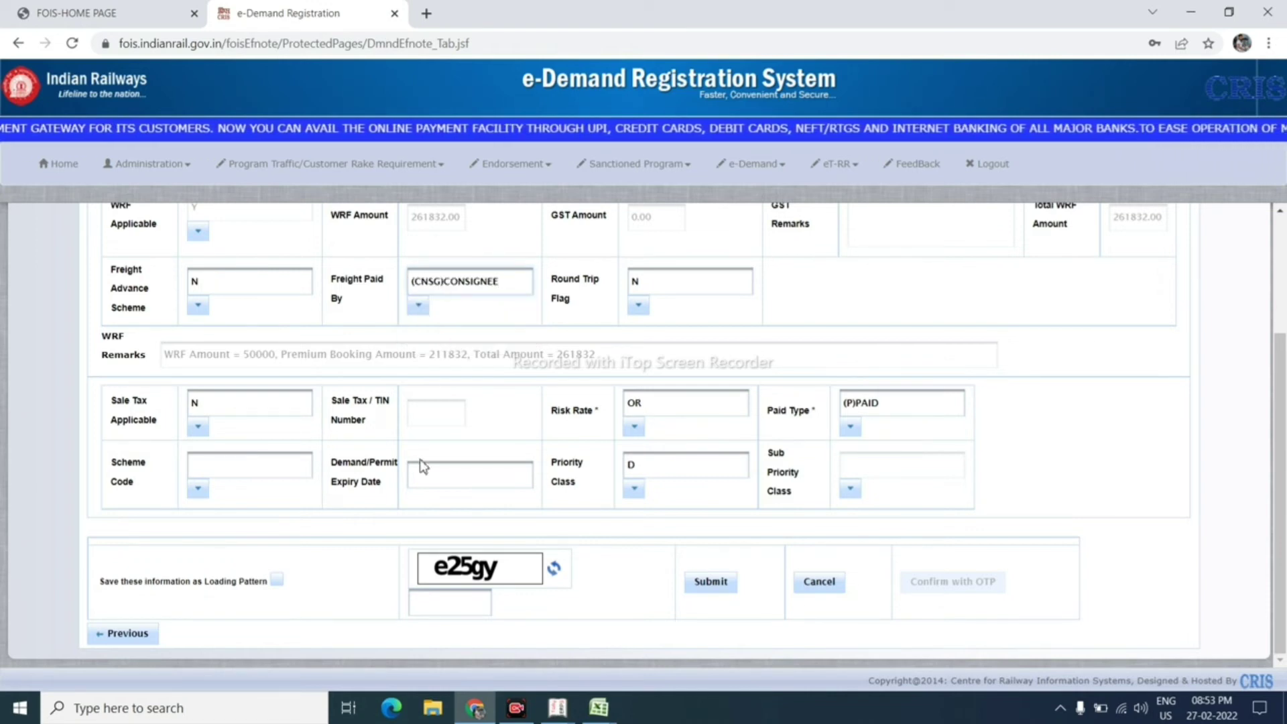
Step: Enter the displayed captcha and submit the e-Demand
left_click(445, 603)
type("e25gy")
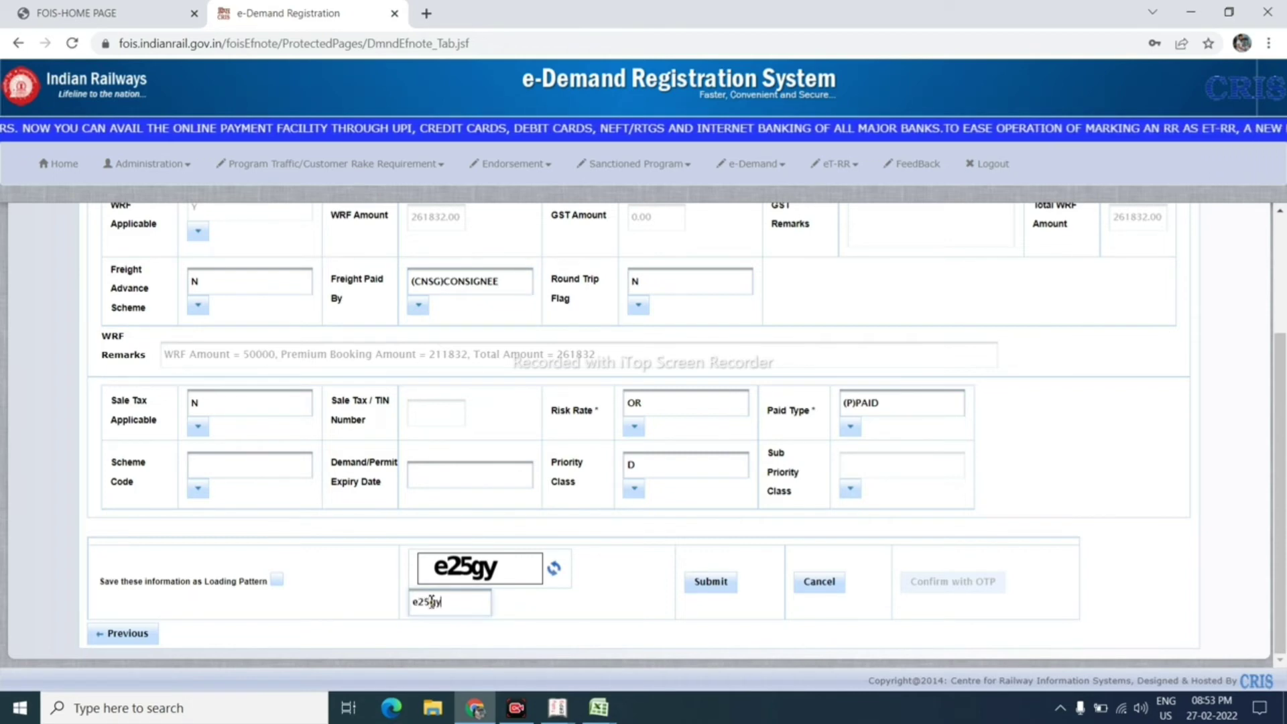
left_click(721, 592)
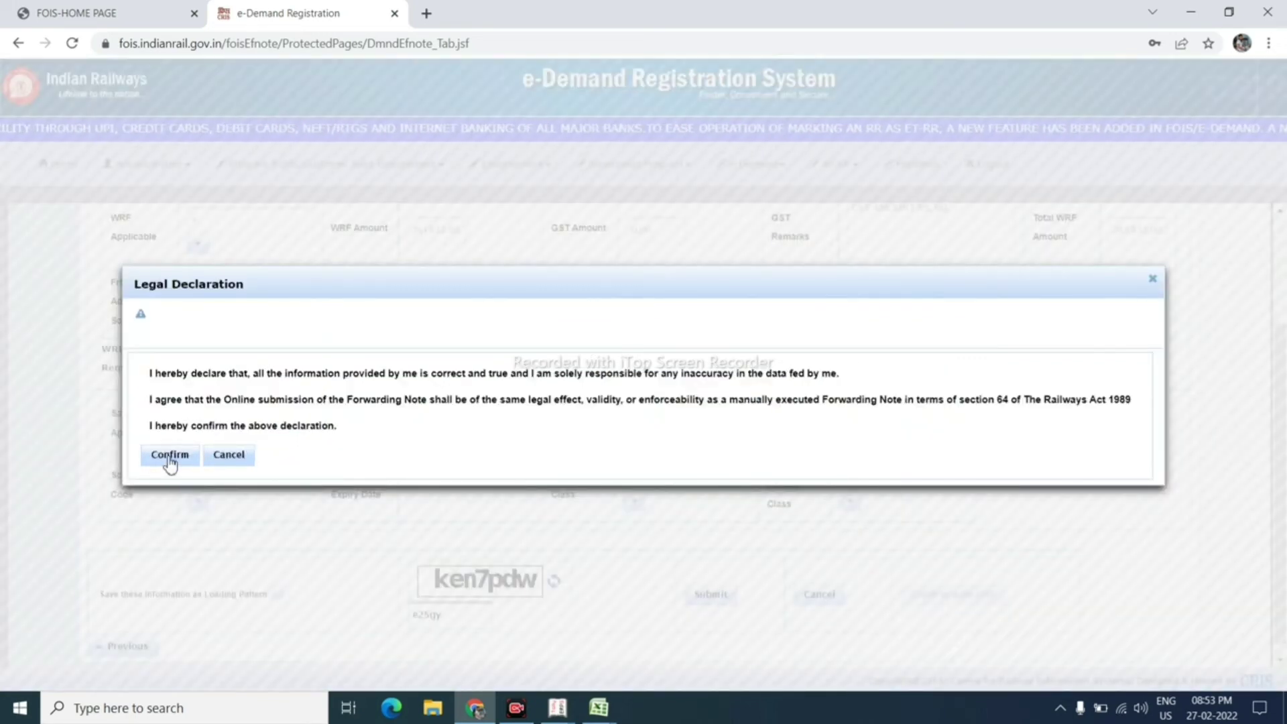
Step: Accept the legal declaration, confirm the e-Demand with OTP, and agree to proceed with registration
left_click(171, 455)
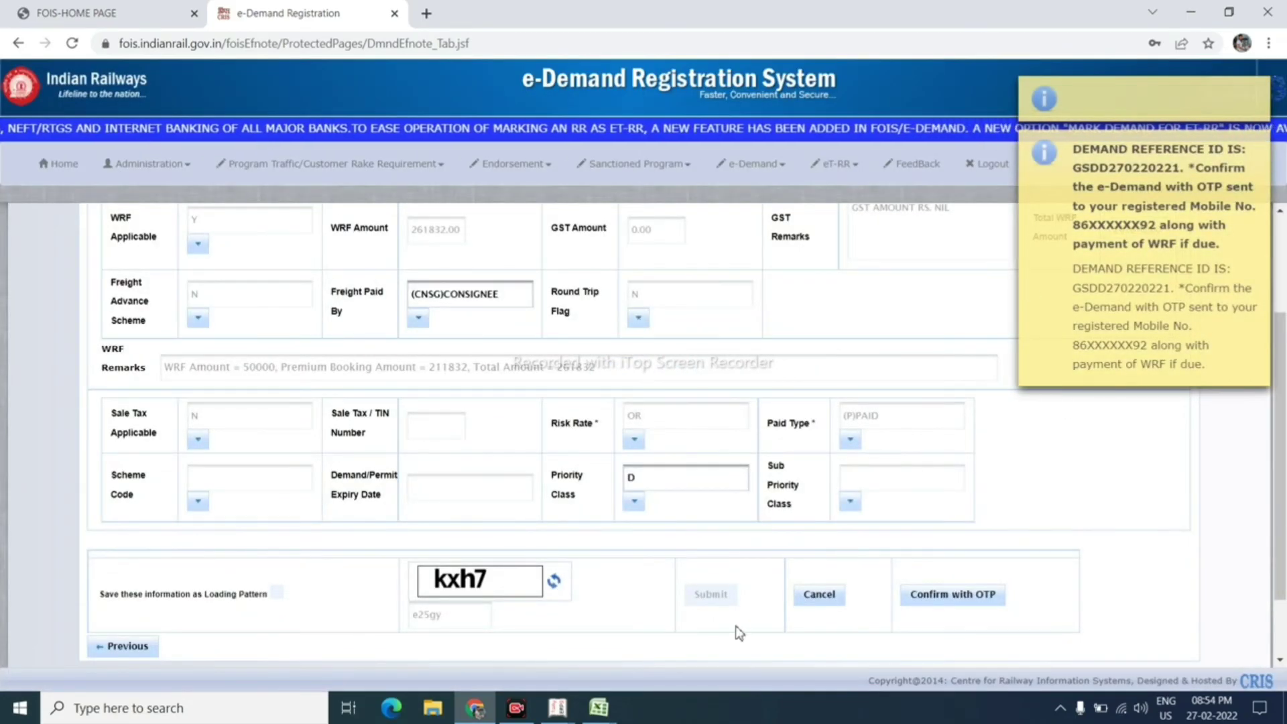
scroll(958, 567, "down", 2)
left_click(969, 509)
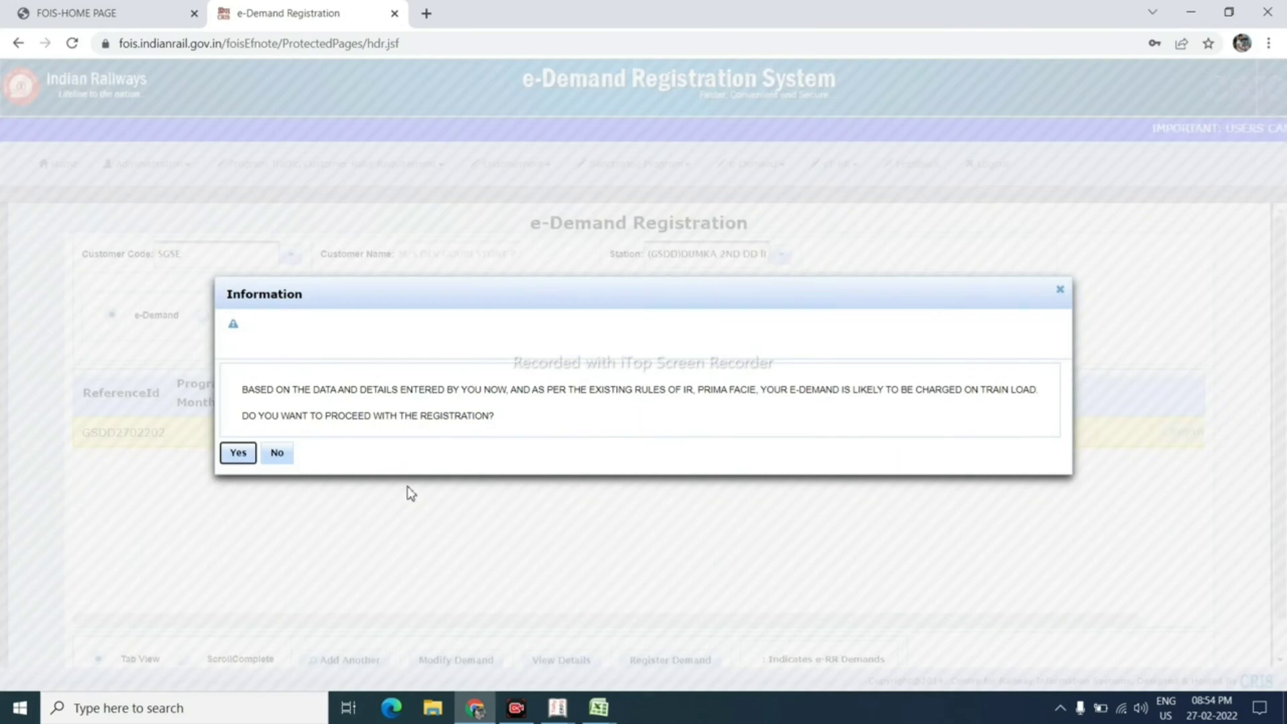
left_click(238, 452)
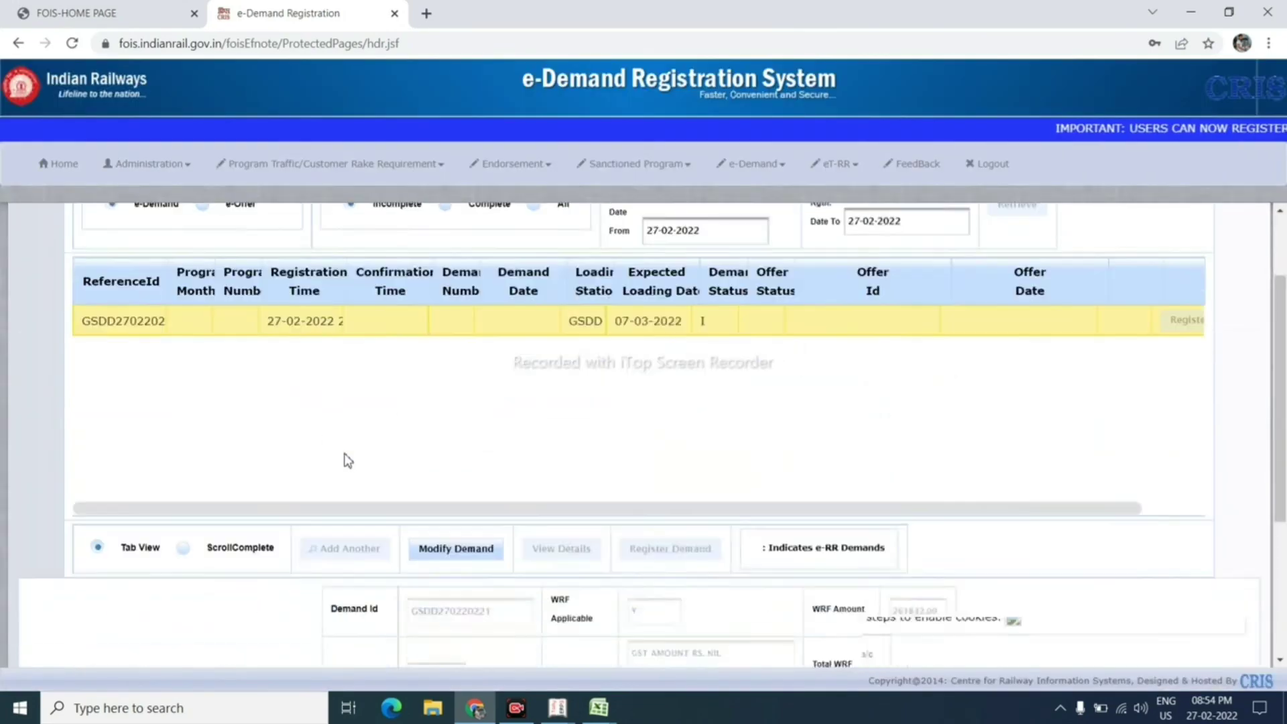
Step: Pay the WRF through SBI Payment G/W using the generated OTP, then return to the FOIS home page
left_click(666, 561)
left_click(582, 605)
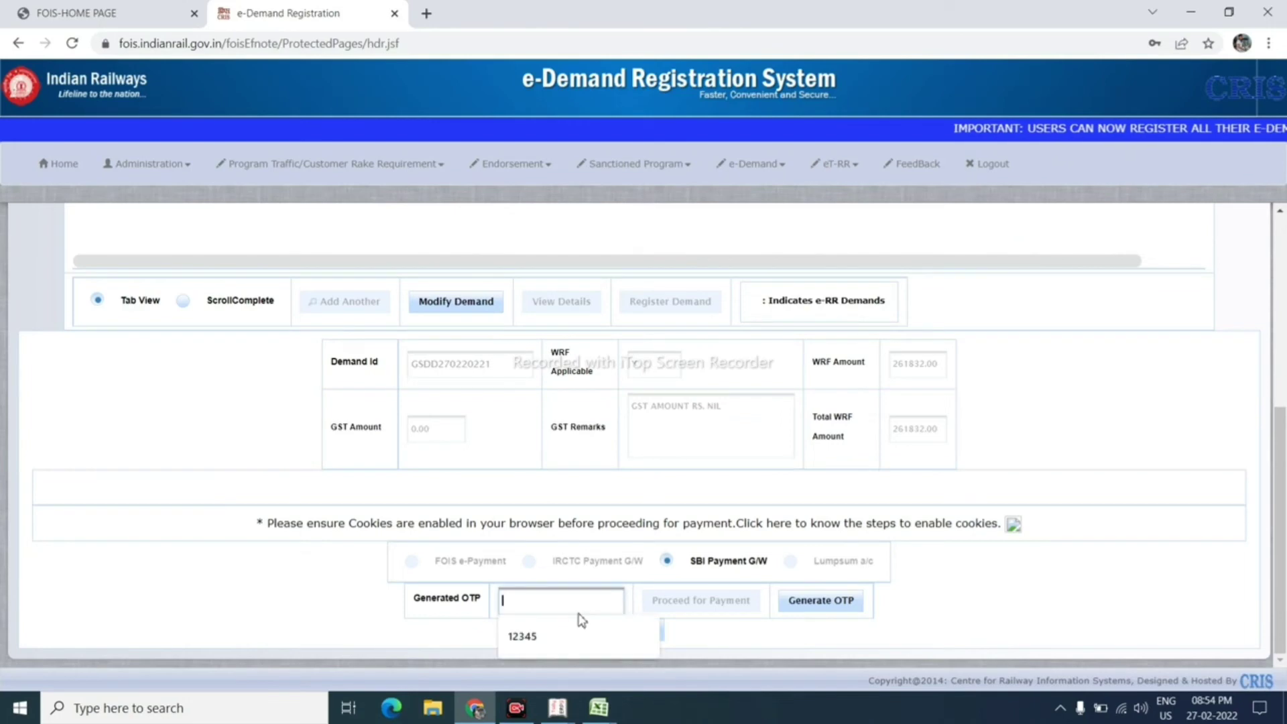
left_click(556, 640)
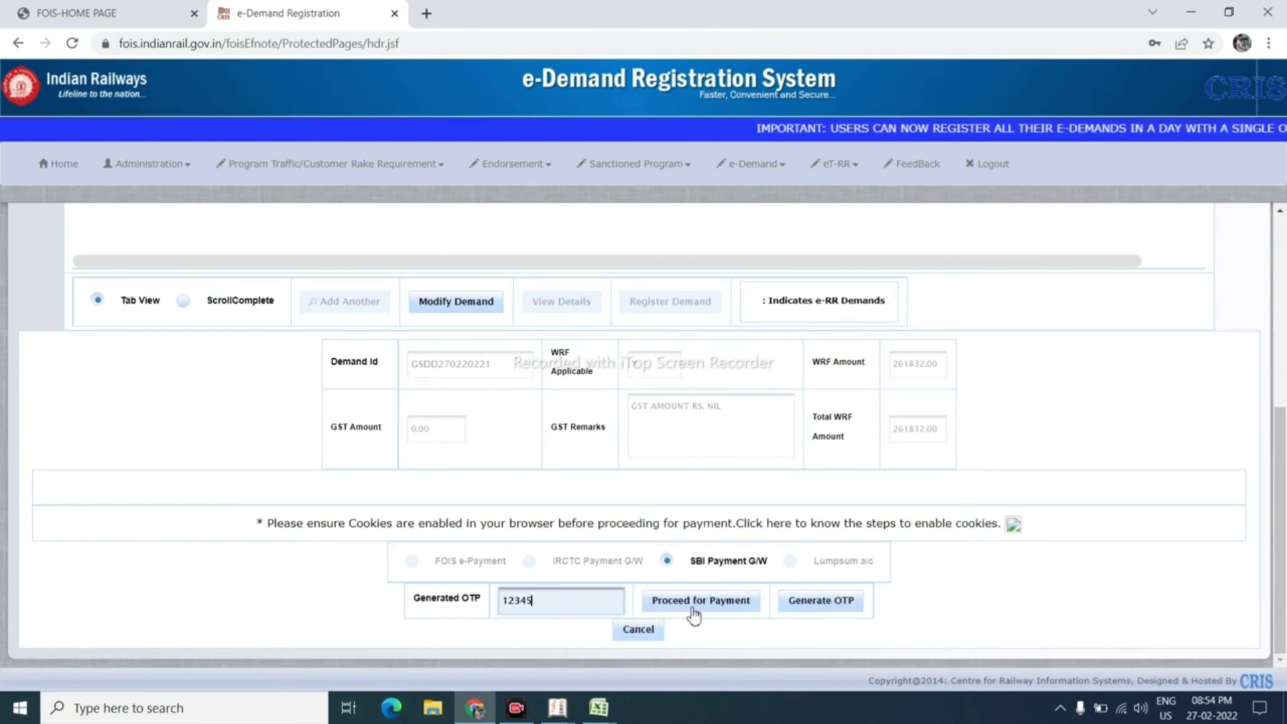
left_click(694, 601)
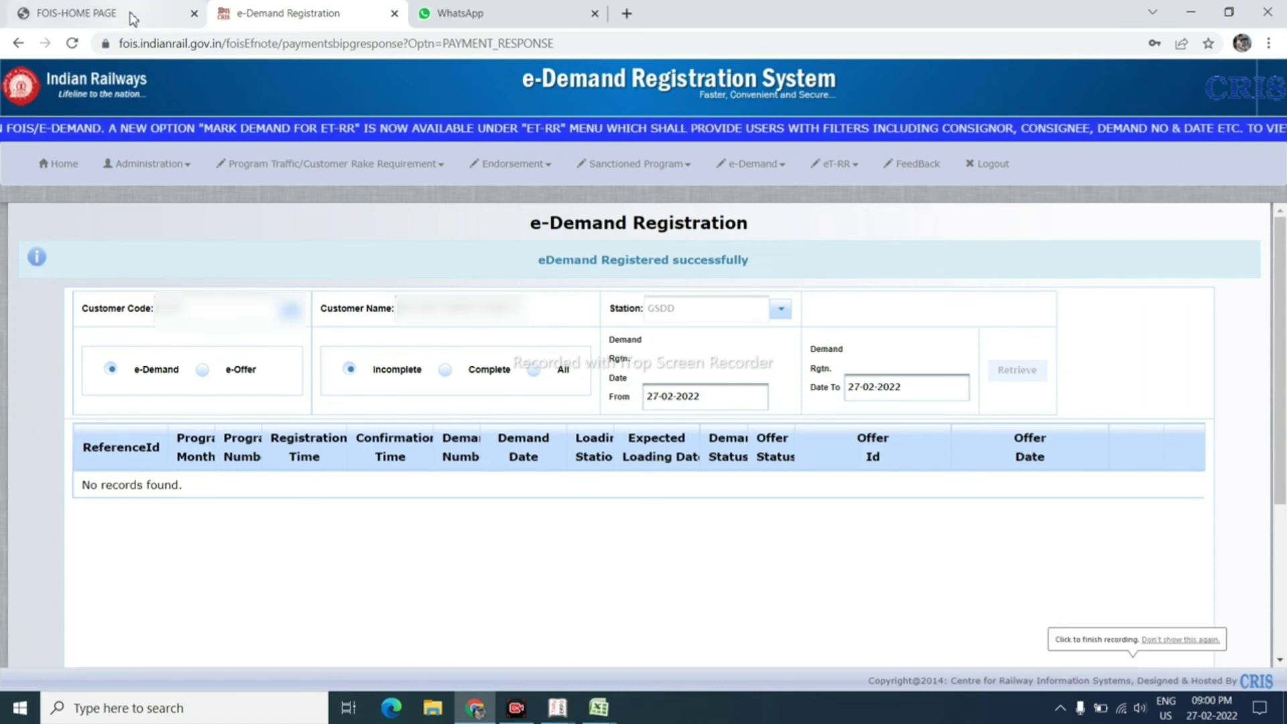
left_click(124, 16)
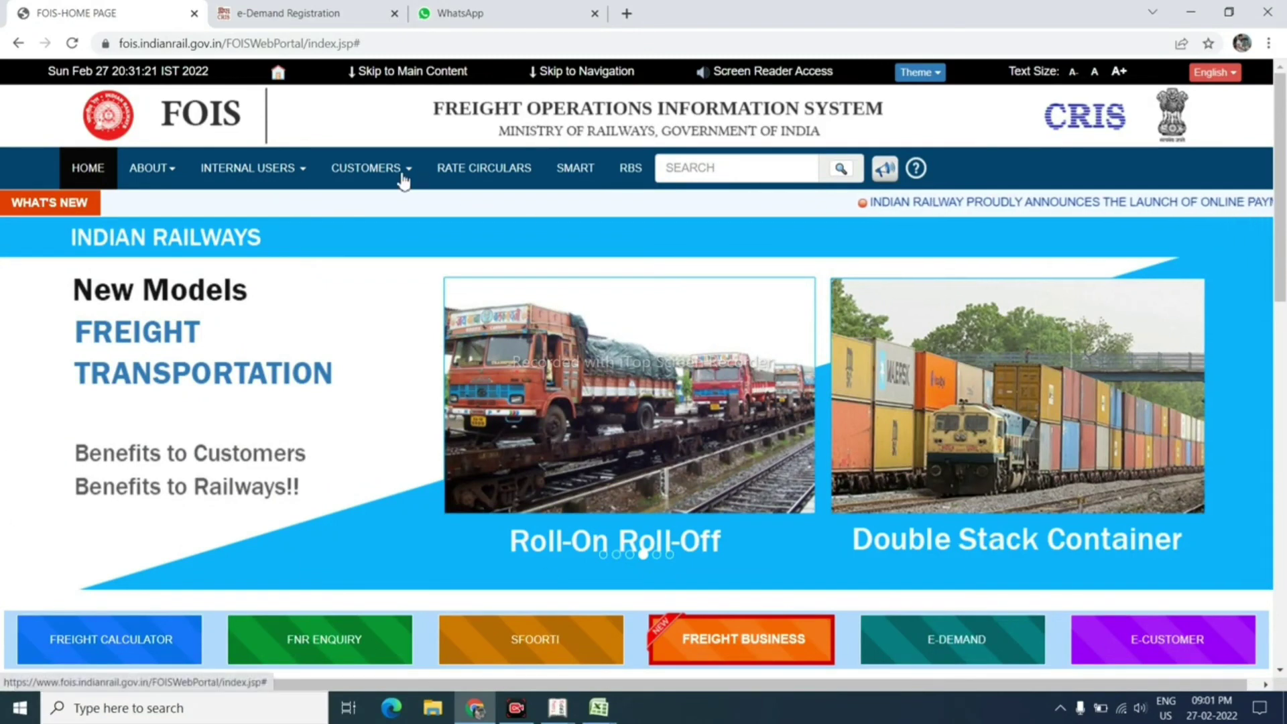
Step: Open ODR Wise Rake Outstanding Detail & Matured Indents and submit an outstanding-ODR query for zone ER with the captcha
left_click(369, 169)
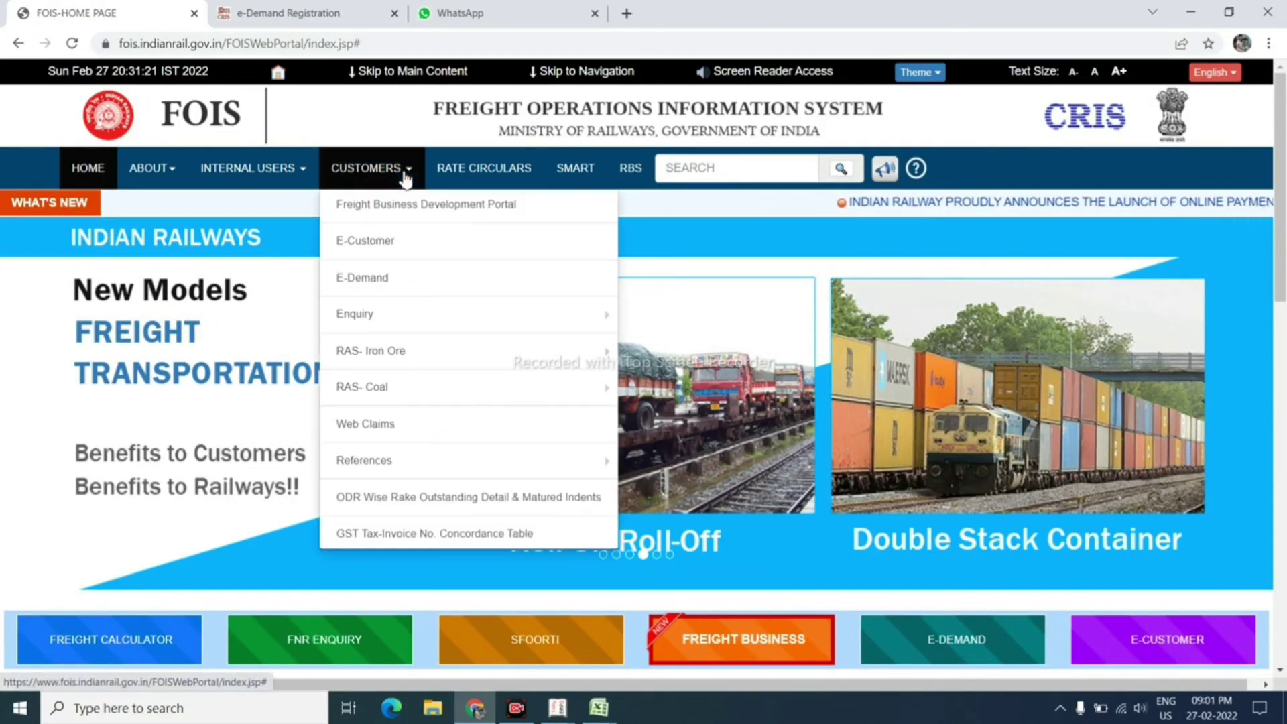
left_click(387, 504)
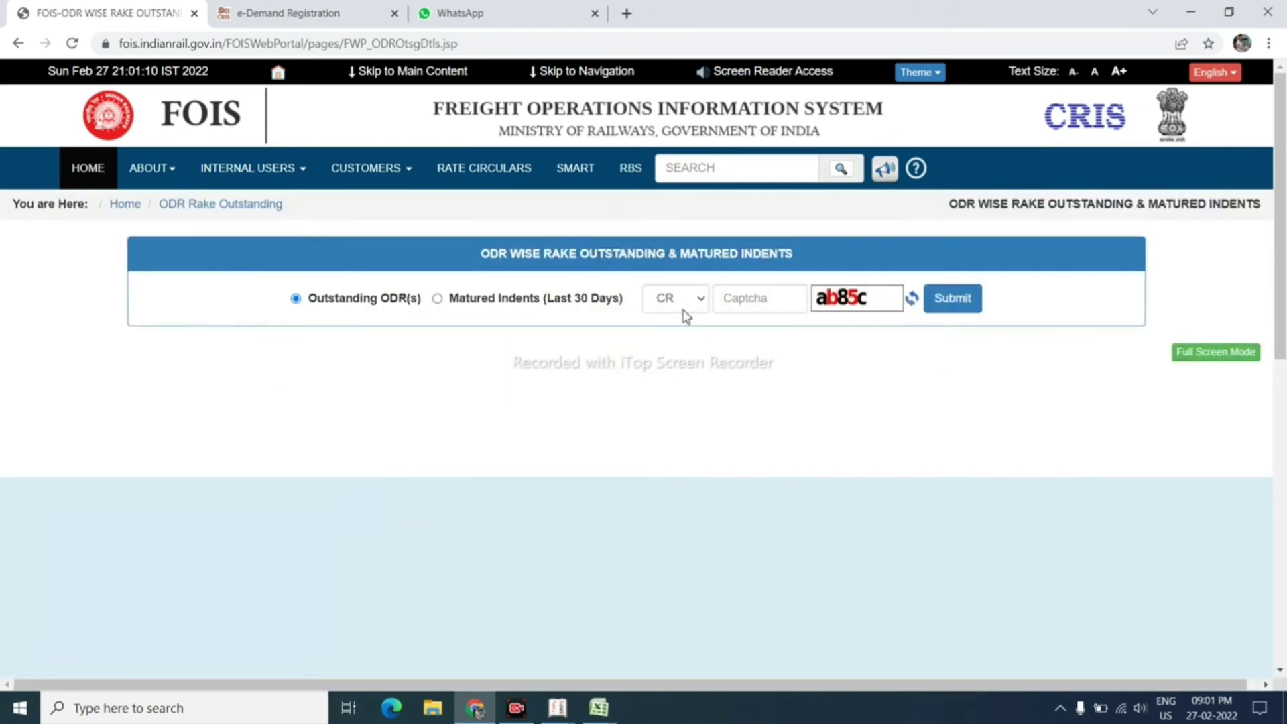
left_click(684, 308)
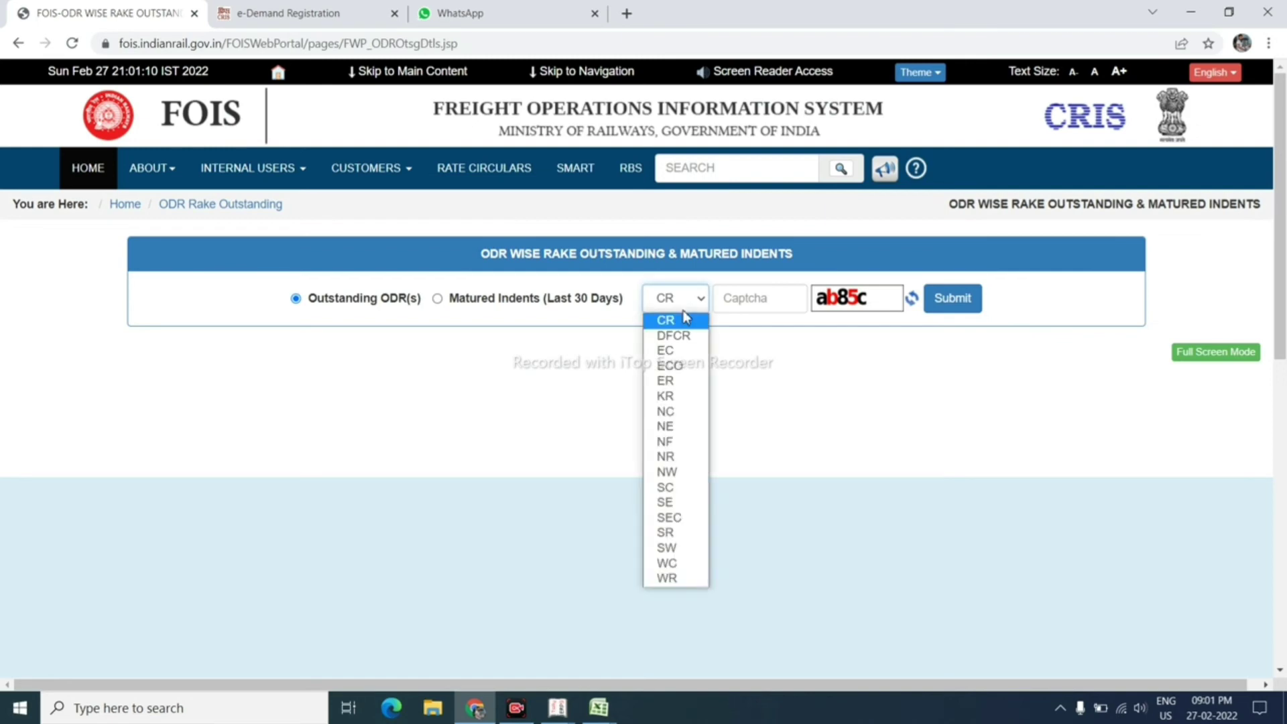
left_click(672, 383)
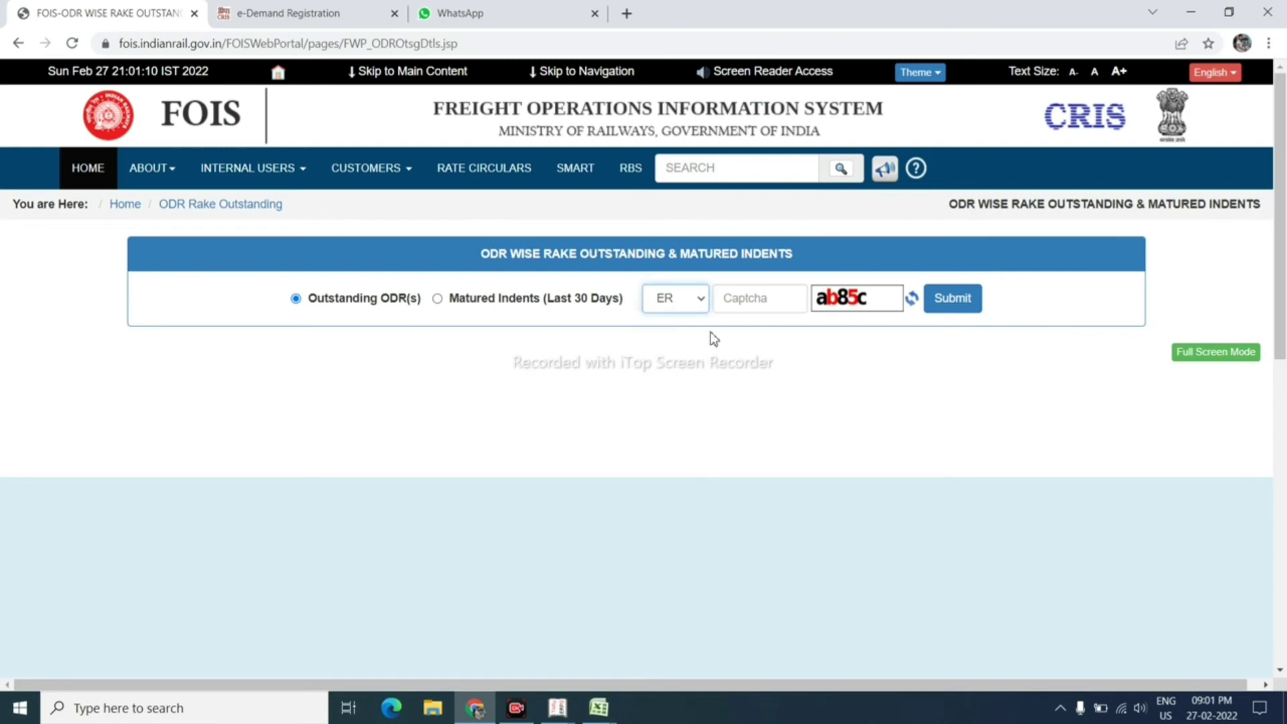
left_click(735, 293)
type("ab85c")
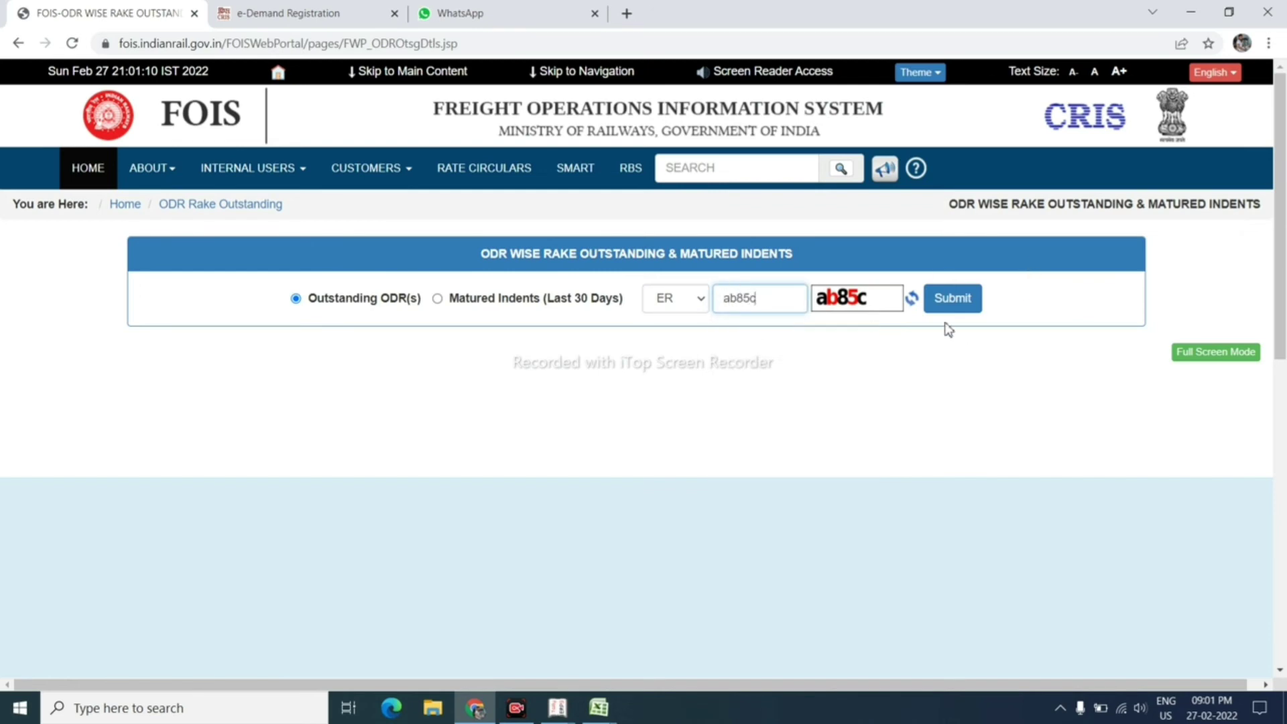
left_click(954, 310)
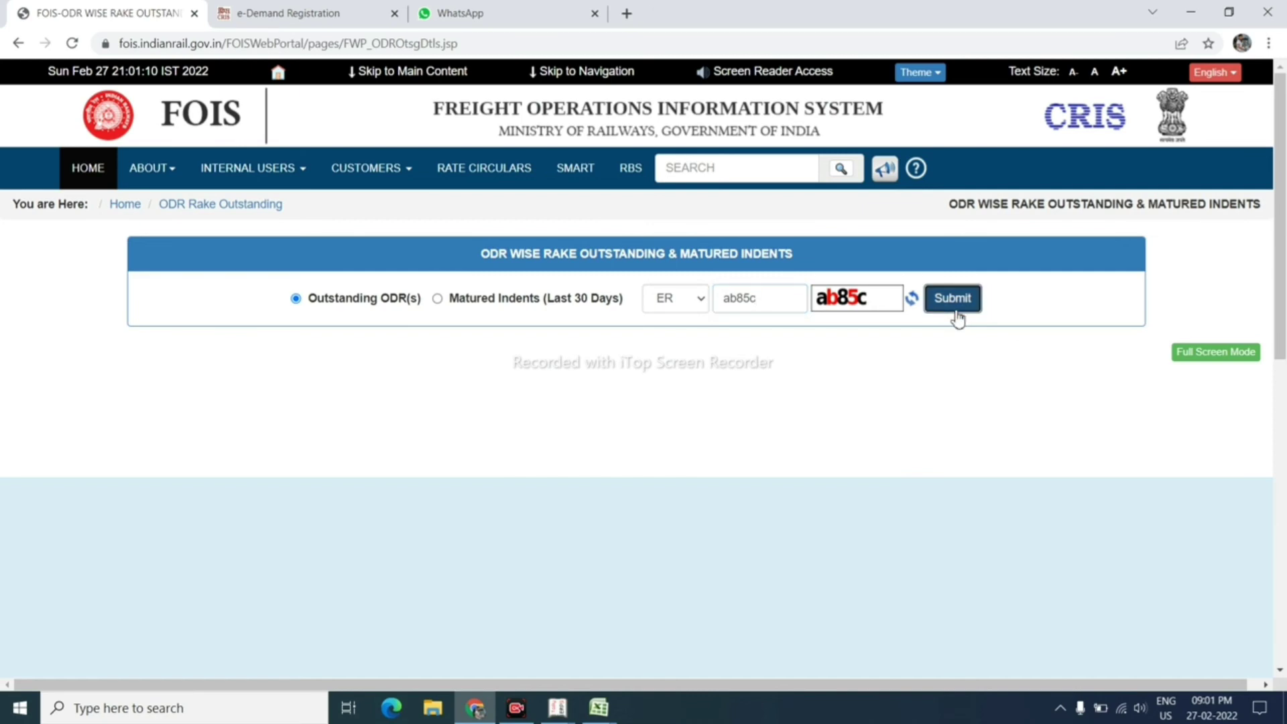